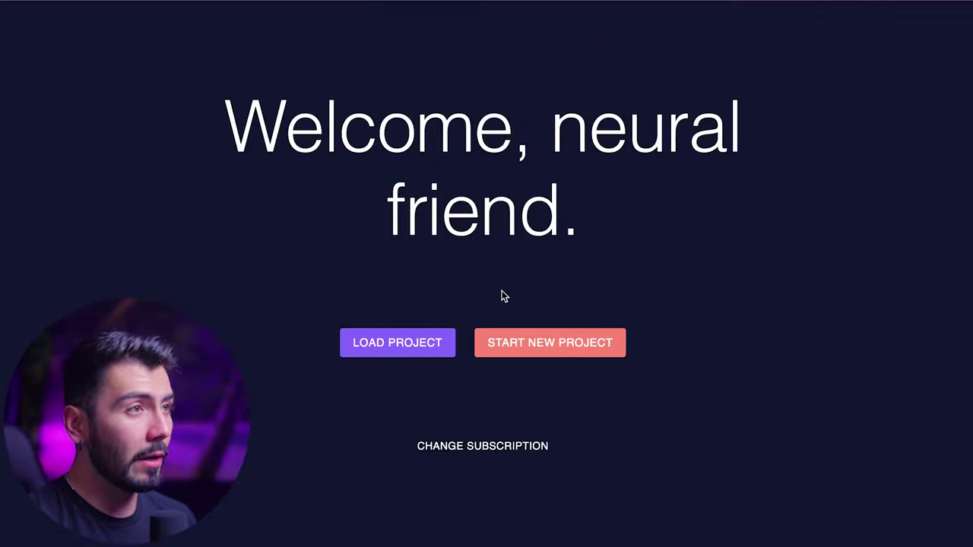
Start a new project with the DreamShaper model and choose to create a new first image
{"action": "left_click", "coordinate": [521, 342]}
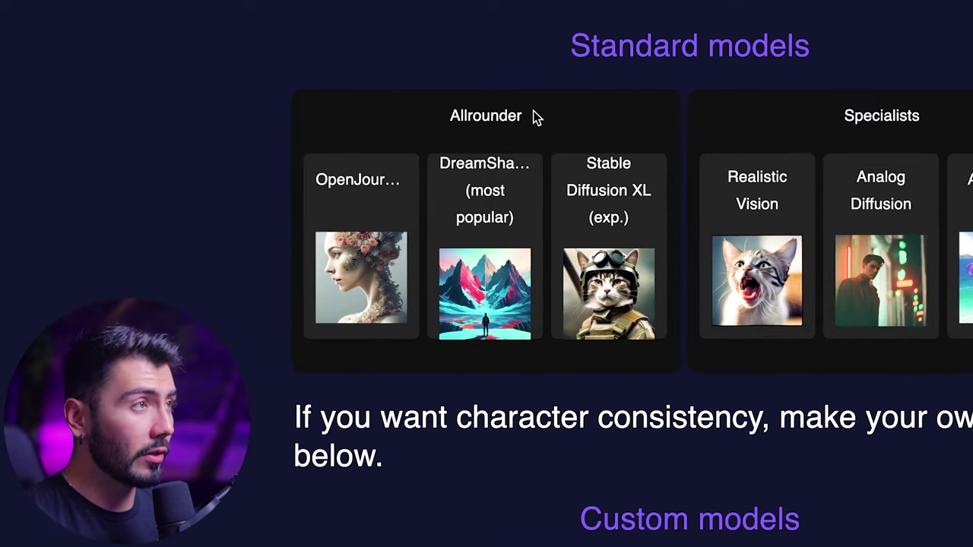
{"action": "mouse_move", "coordinate": [372, 192]}
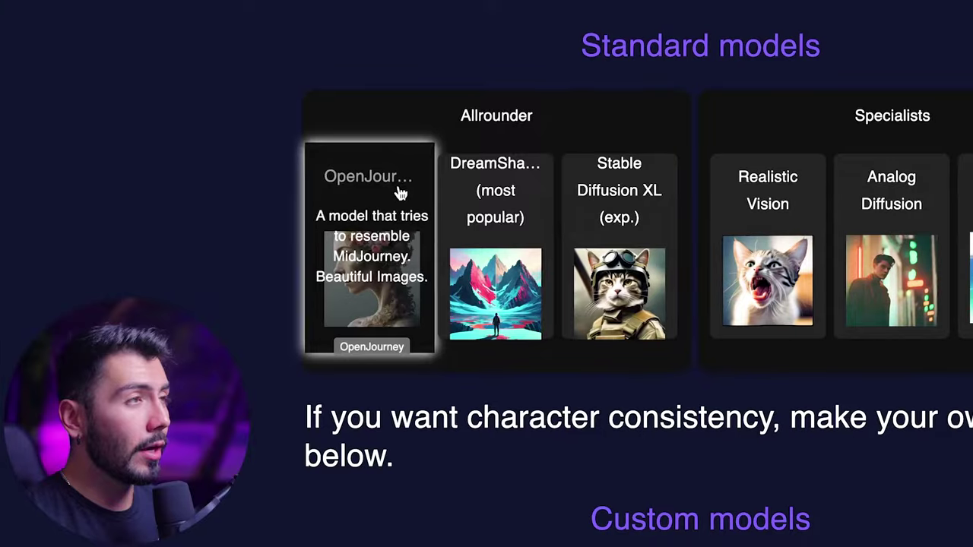
{"action": "mouse_move", "coordinate": [461, 169]}
{"action": "mouse_move", "coordinate": [612, 196]}
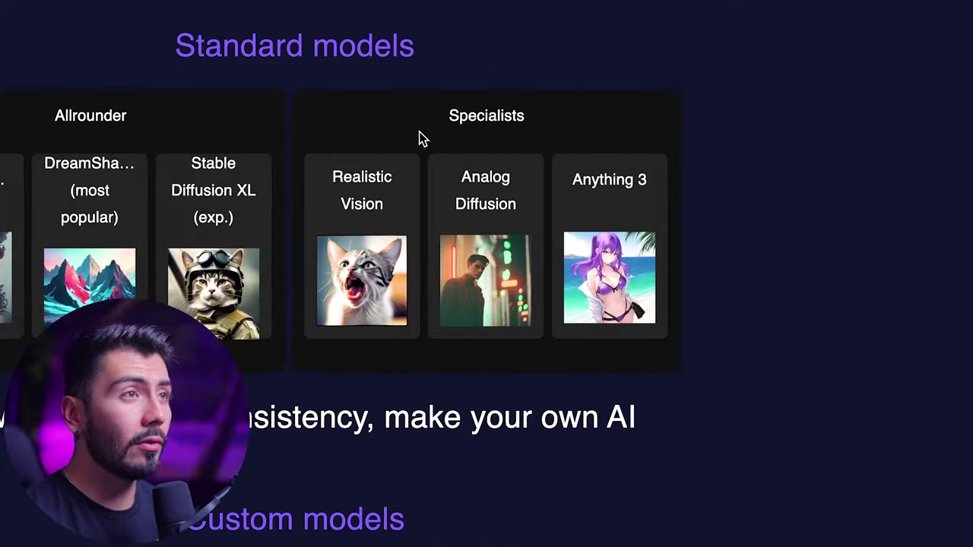
{"action": "mouse_move", "coordinate": [377, 186]}
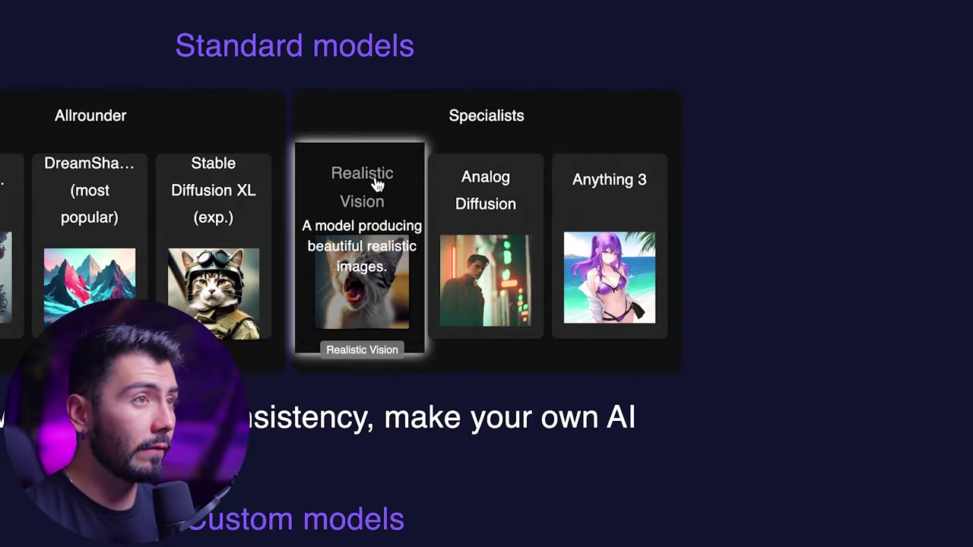
{"action": "mouse_move", "coordinate": [477, 180]}
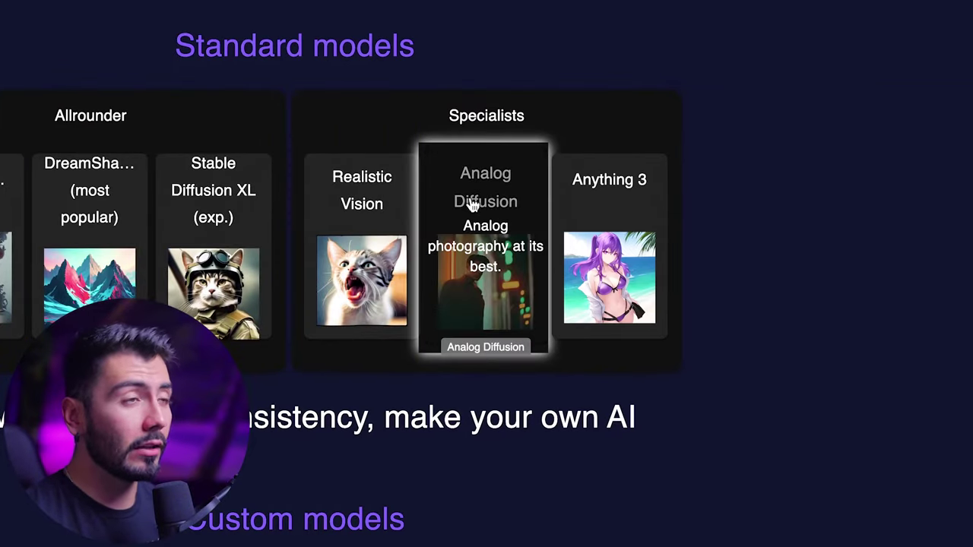
{"action": "mouse_move", "coordinate": [600, 196]}
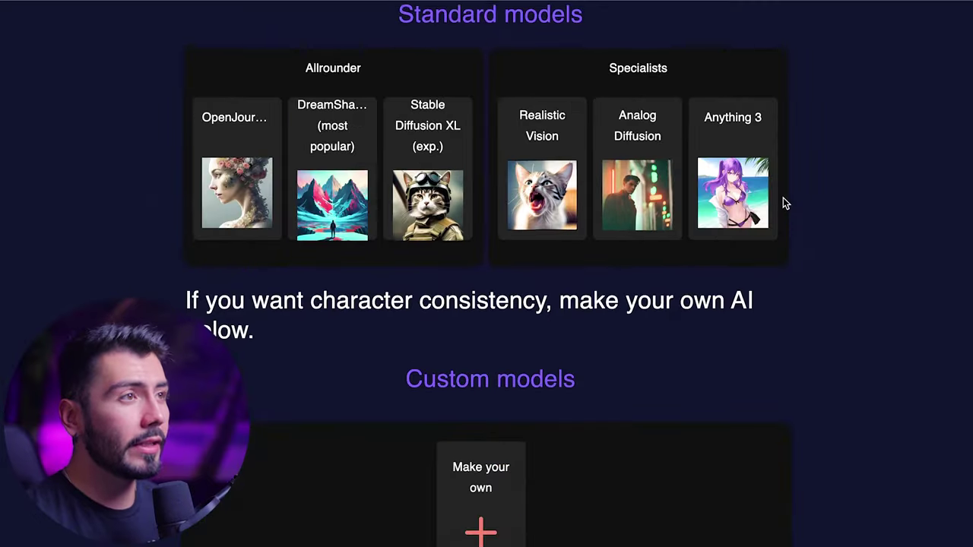
{"action": "scroll", "coordinate": [677, 291], "scroll_direction": "down", "scroll_amount": 2}
{"action": "scroll", "coordinate": [648, 301], "scroll_direction": "down", "scroll_amount": 1}
{"action": "mouse_move", "coordinate": [472, 224]}
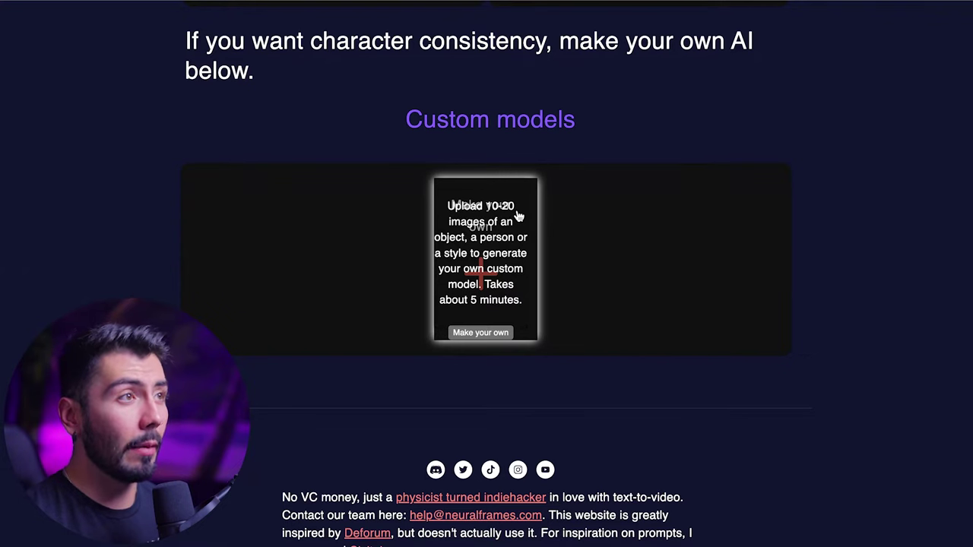
{"action": "scroll", "coordinate": [519, 217], "scroll_direction": "up", "scroll_amount": 5}
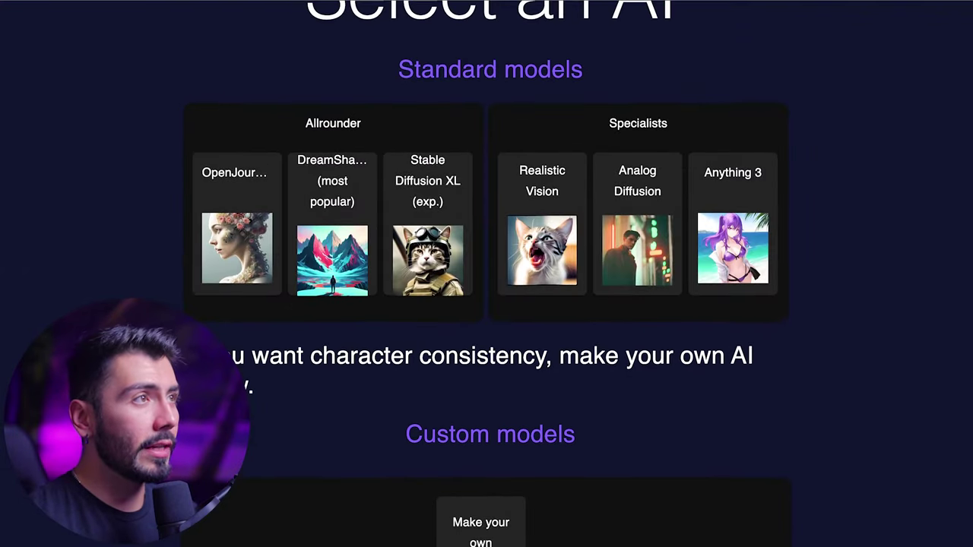
{"action": "left_click", "coordinate": [314, 177]}
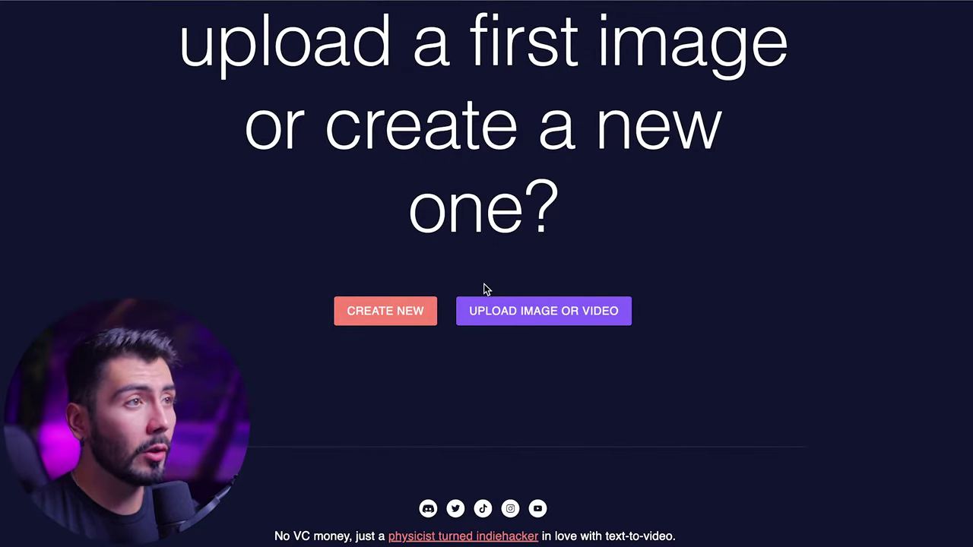
{"action": "left_click", "coordinate": [405, 304]}
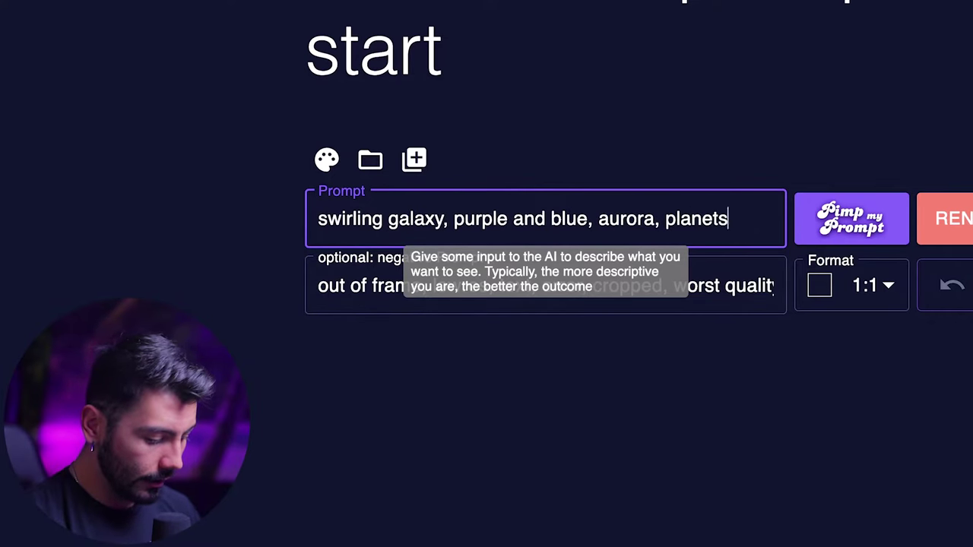
Enter the prompt "swirling galaxy, purple and blue, aurora, planets, fantasy", add the Alberto Seveso artist style and enhance it with Pimp my Prompt
{"action": "type", "text": "tasy"}
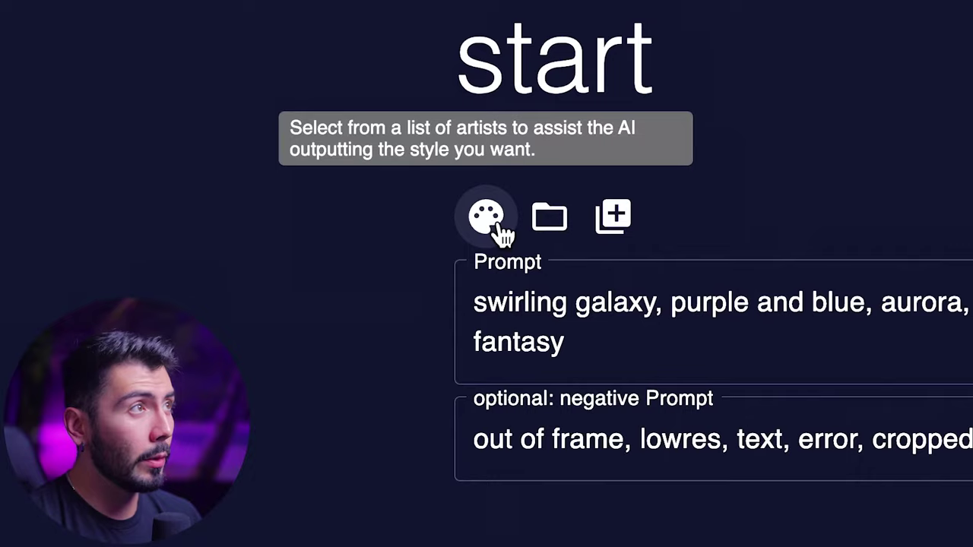
{"action": "left_click", "coordinate": [500, 230]}
{"action": "scroll", "coordinate": [460, 203], "scroll_direction": "down", "scroll_amount": 3}
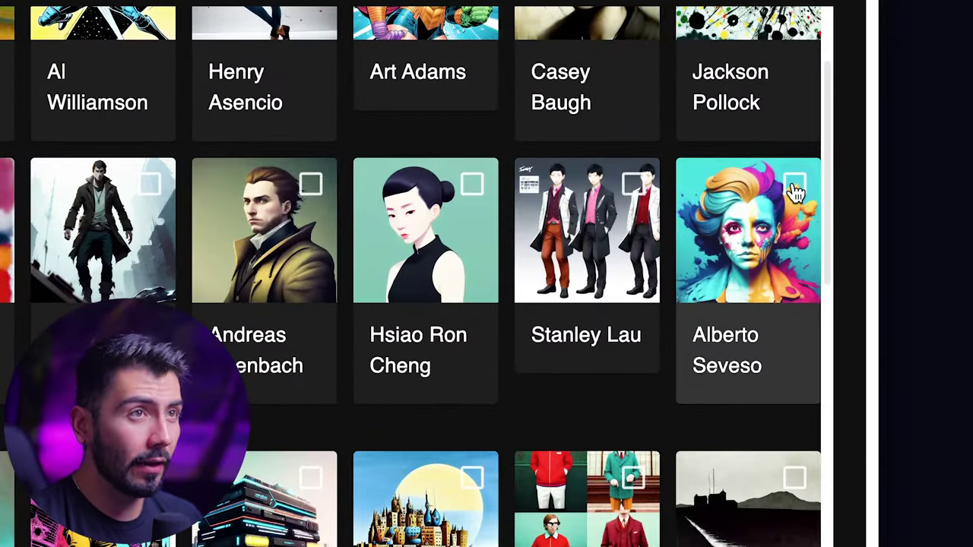
{"action": "left_click", "coordinate": [795, 186]}
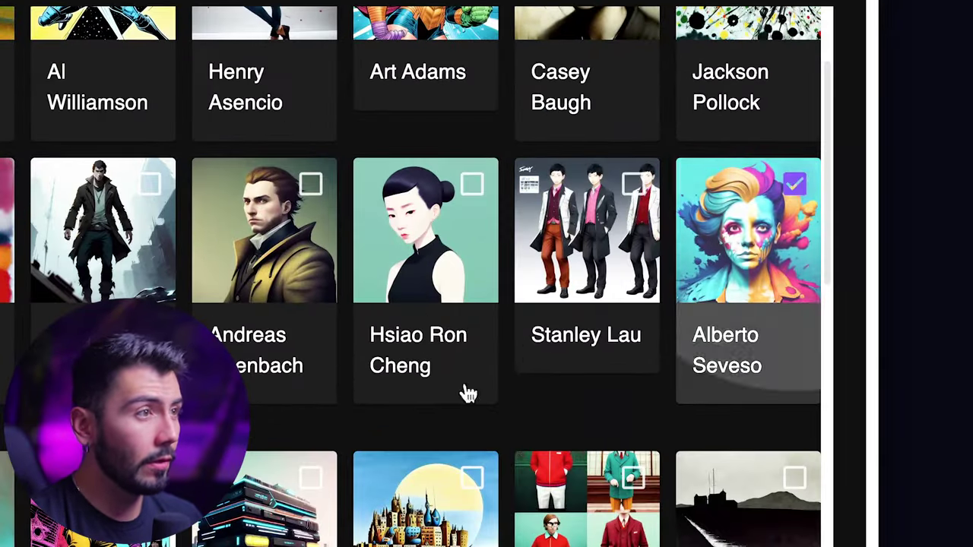
{"action": "left_click", "coordinate": [637, 199]}
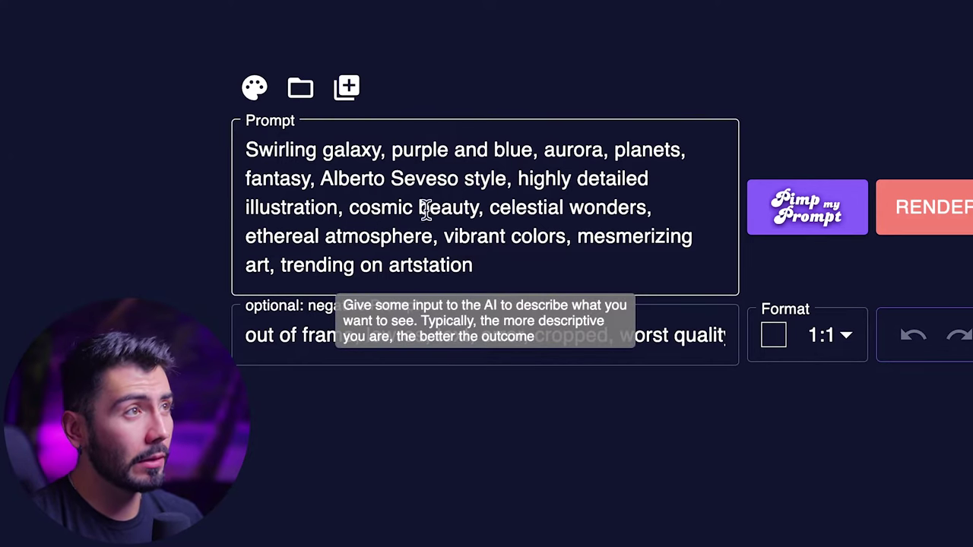
Render the starting images in 16:9 format and review the terms in the negative prompt
{"action": "left_click", "coordinate": [503, 230]}
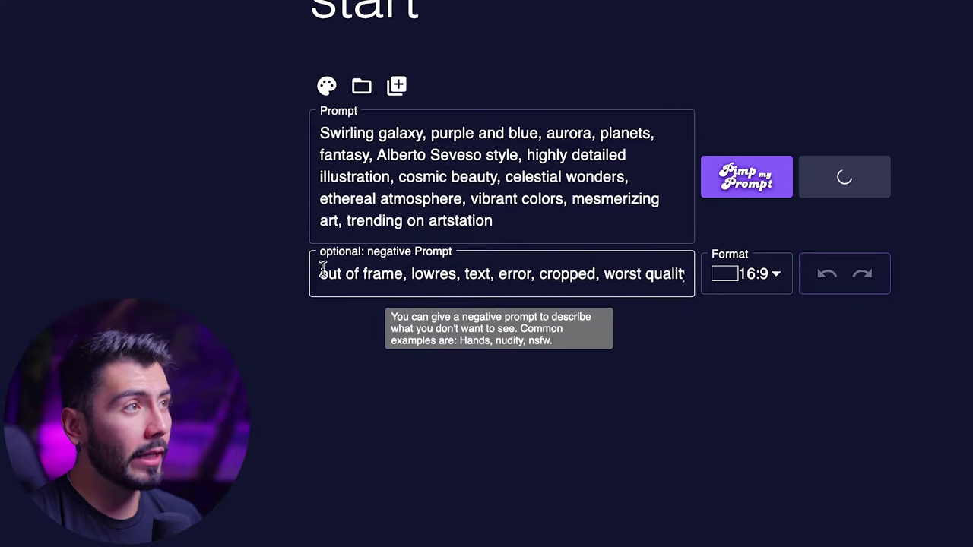
{"action": "left_click_drag", "start_coordinate": [319, 274], "coordinate": [399, 275]}
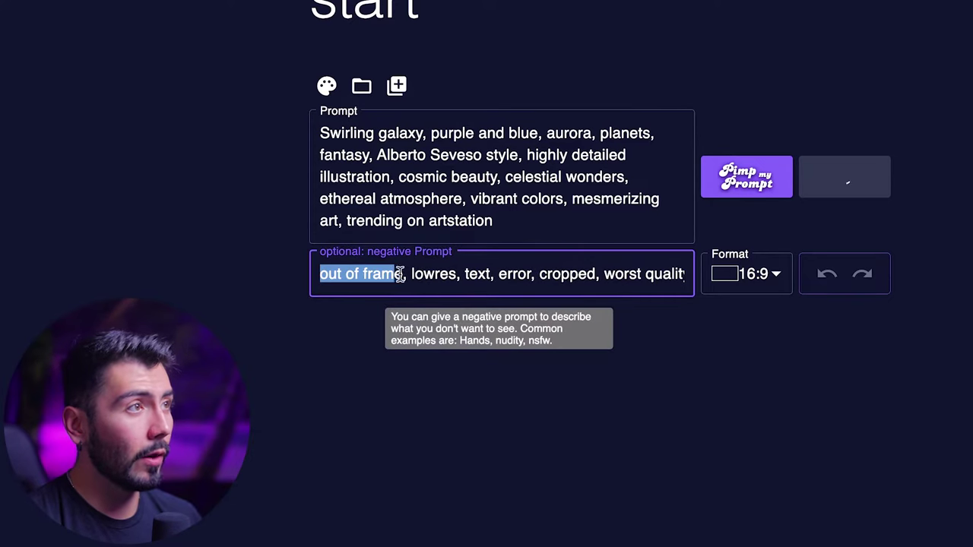
{"action": "double_click", "coordinate": [465, 275]}
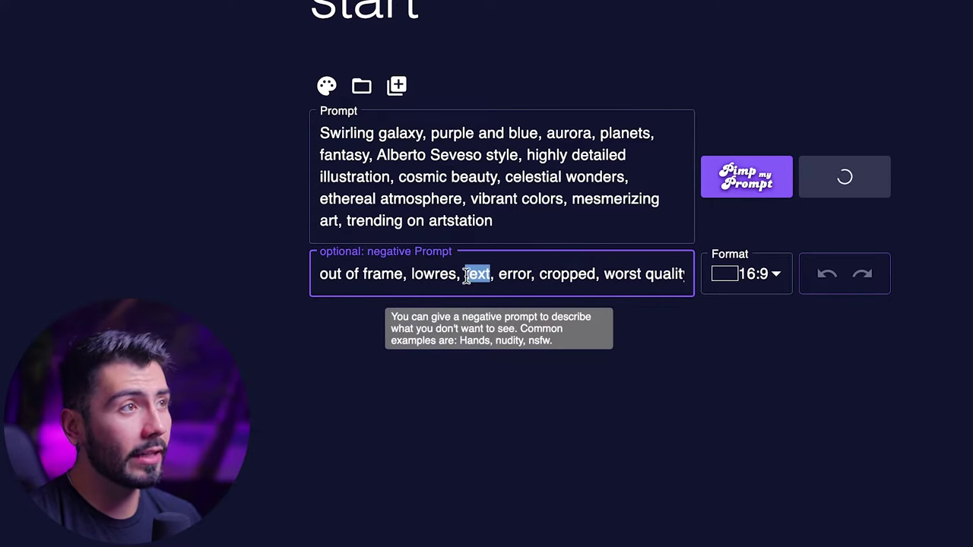
{"action": "left_click_drag", "start_coordinate": [570, 275], "coordinate": [674, 275]}
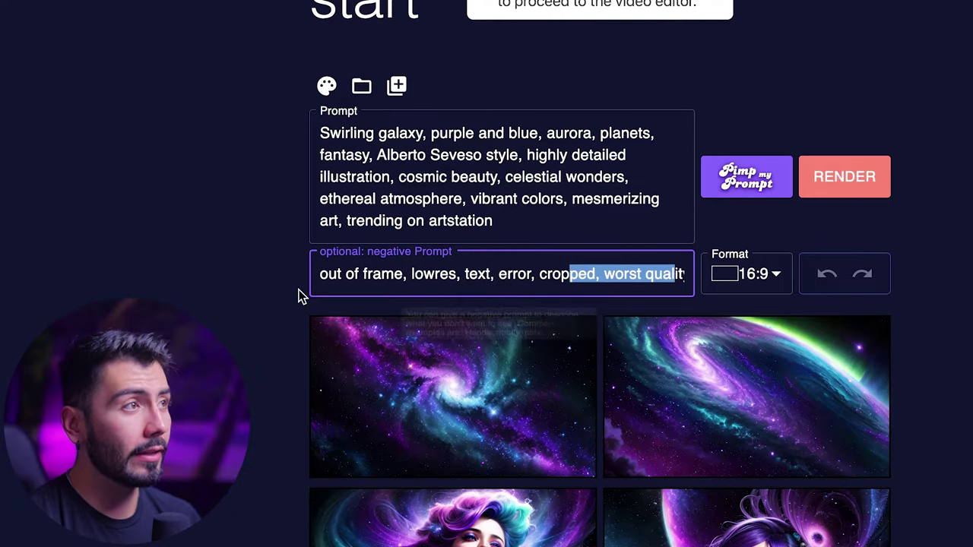
Choose one of the rendered images as the starting frame and lengthen its prompt clip on the timeline to 5.45 s
{"action": "left_click", "coordinate": [283, 466]}
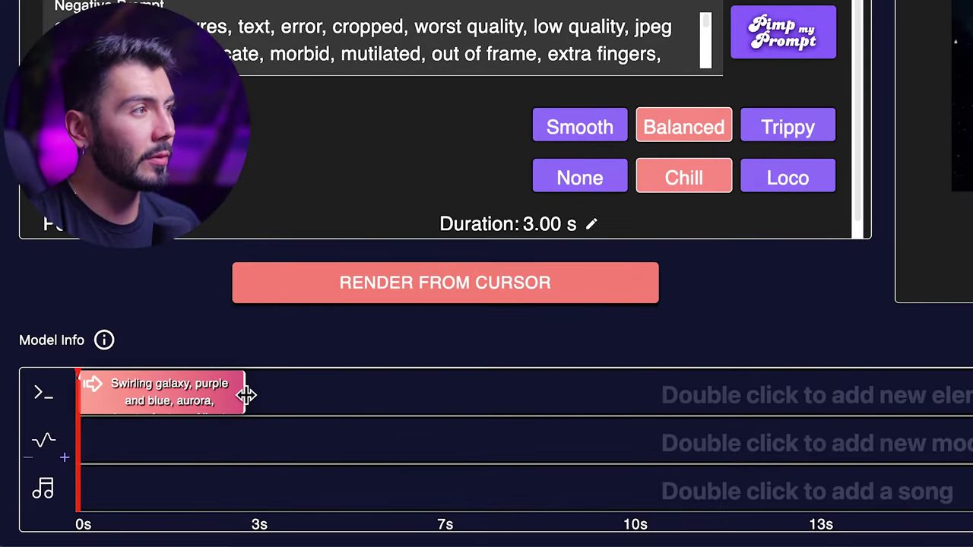
{"action": "left_click_drag", "start_coordinate": [245, 395], "coordinate": [382, 386]}
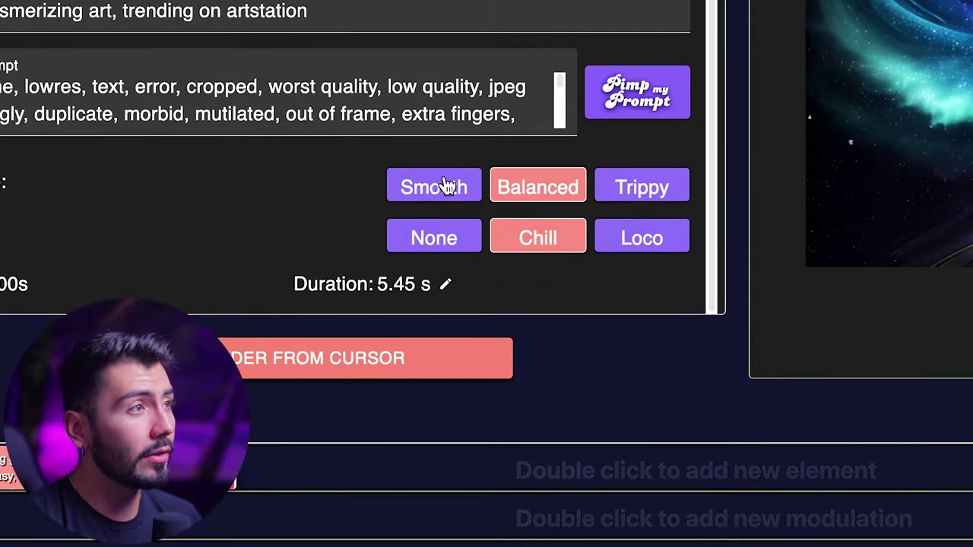
Set the clip's flicker style to Smooth and render the video from the cursor
{"action": "mouse_move", "coordinate": [430, 187]}
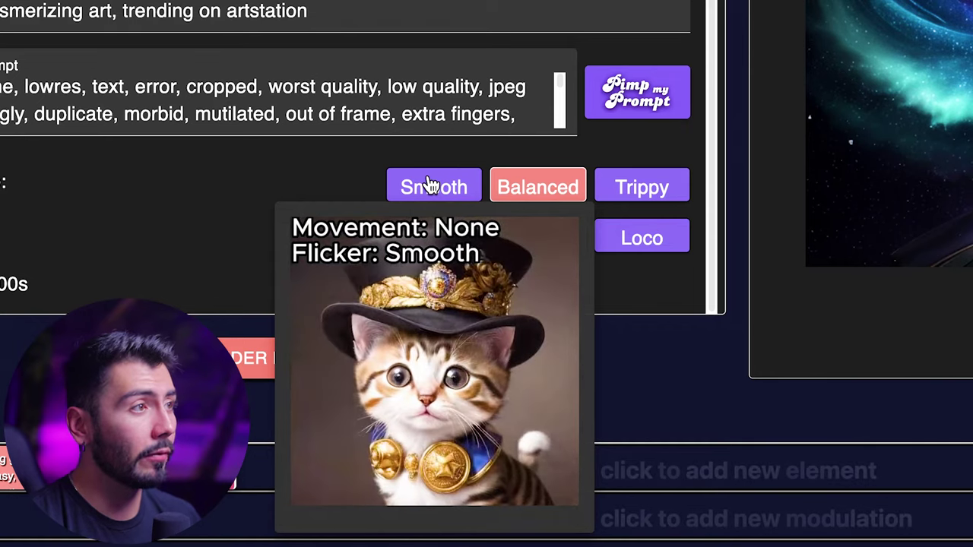
{"action": "mouse_move", "coordinate": [643, 187]}
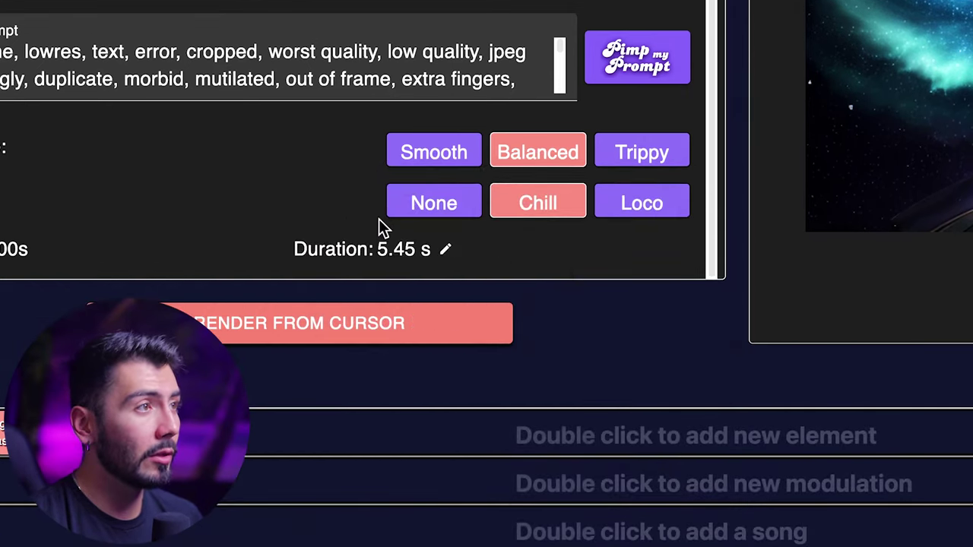
{"action": "mouse_move", "coordinate": [445, 243]}
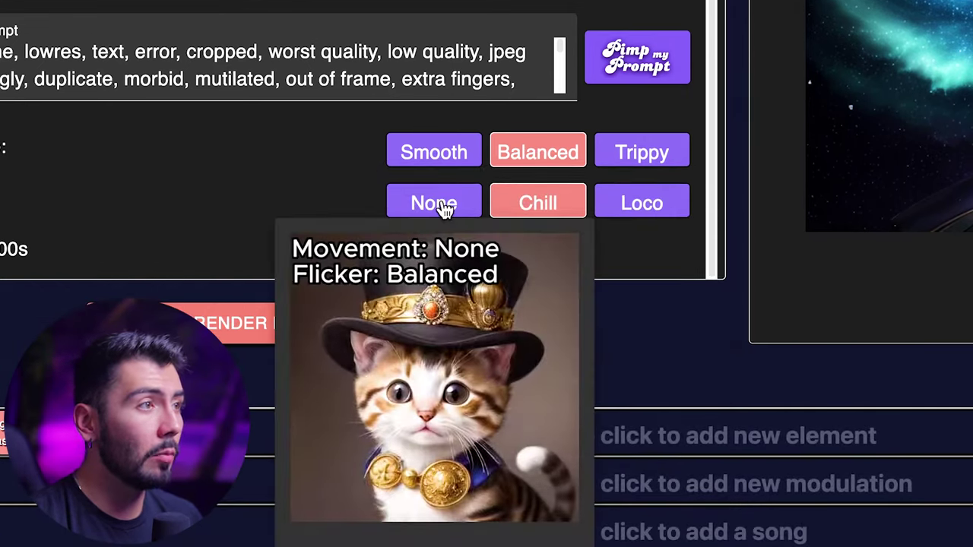
{"action": "mouse_move", "coordinate": [535, 209]}
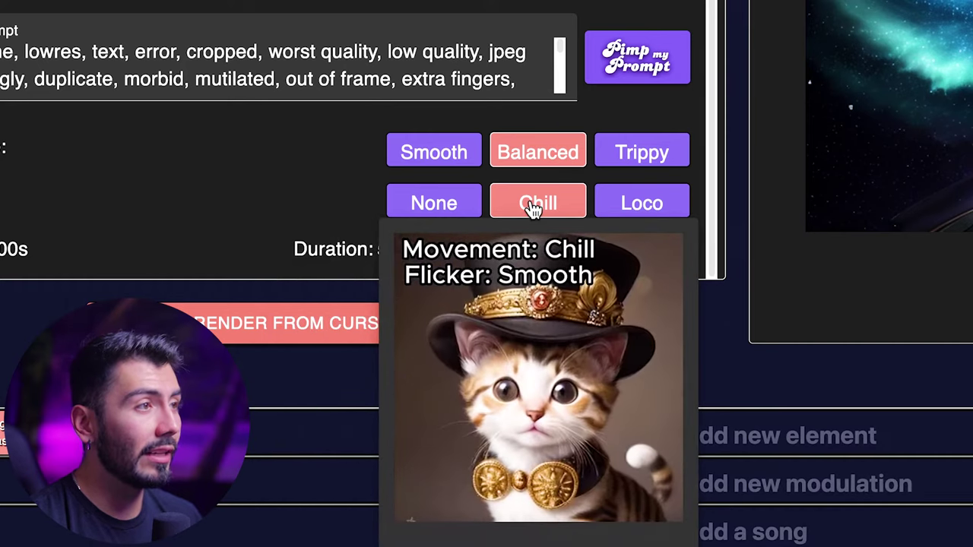
{"action": "mouse_move", "coordinate": [636, 211]}
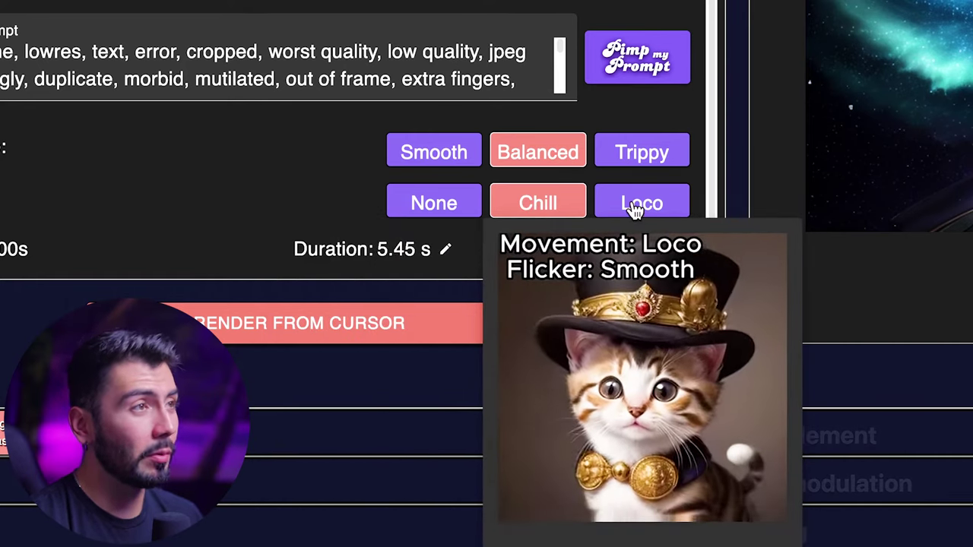
{"action": "mouse_move", "coordinate": [584, 154]}
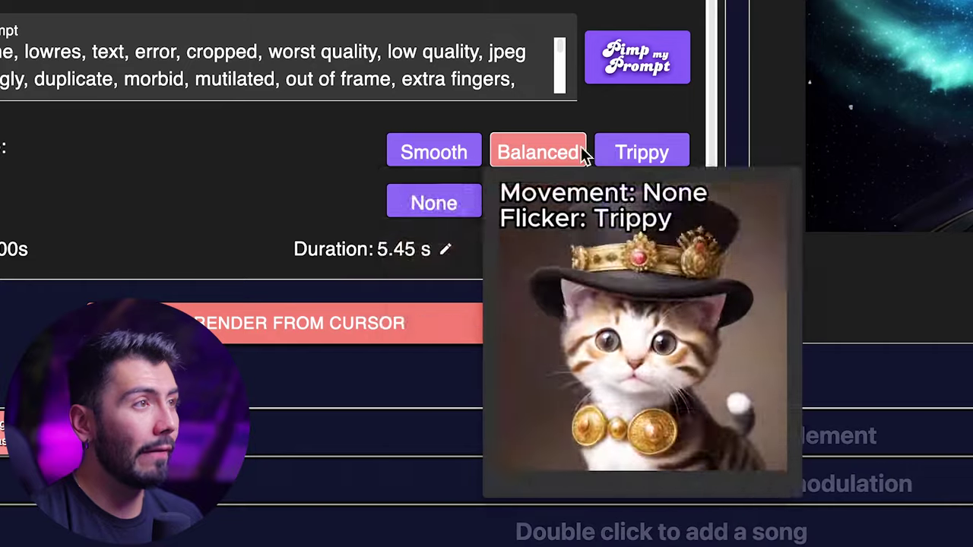
{"action": "left_click", "coordinate": [441, 159]}
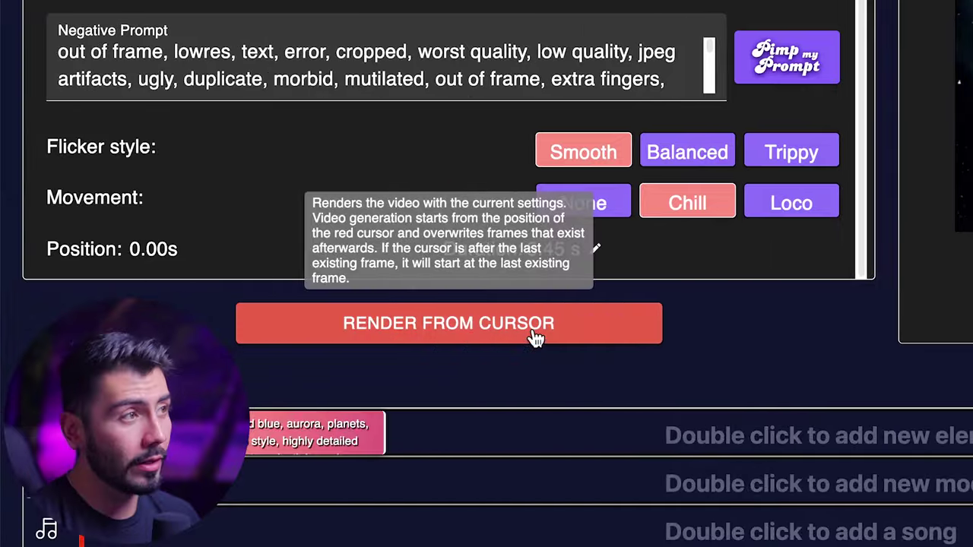
{"action": "left_click", "coordinate": [386, 337]}
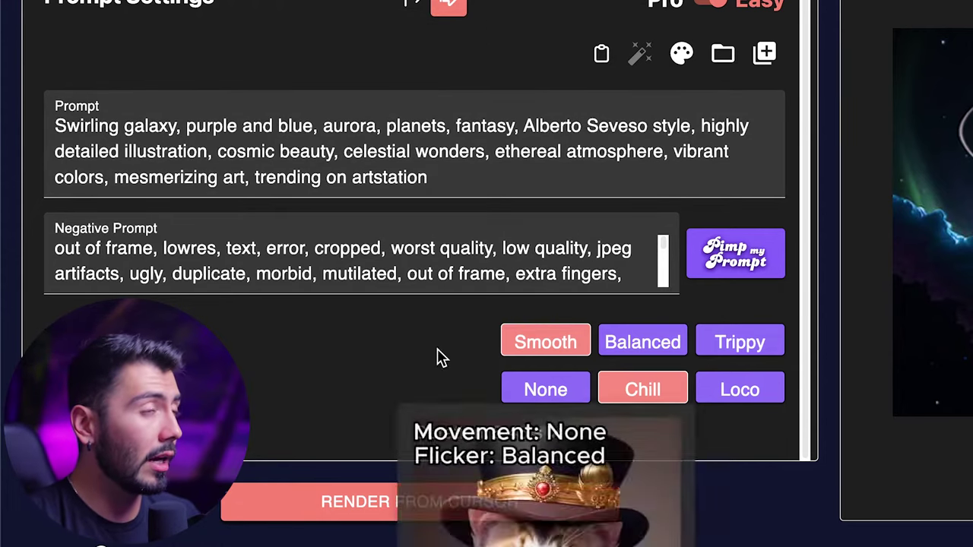
Set the prompt's flicker style to Balanced and its movement to None
{"action": "left_click", "coordinate": [642, 342]}
{"action": "left_click", "coordinate": [545, 389]}
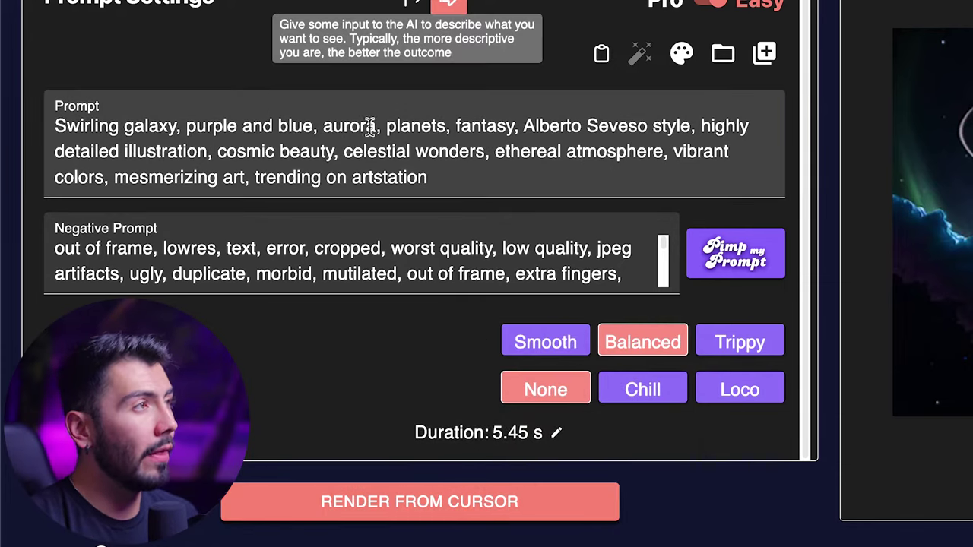
Append "Goddess smiles down on mortals with angels in the background" to the prompt and enhance it with Pimp my Prompt
{"action": "left_click", "coordinate": [470, 180]}
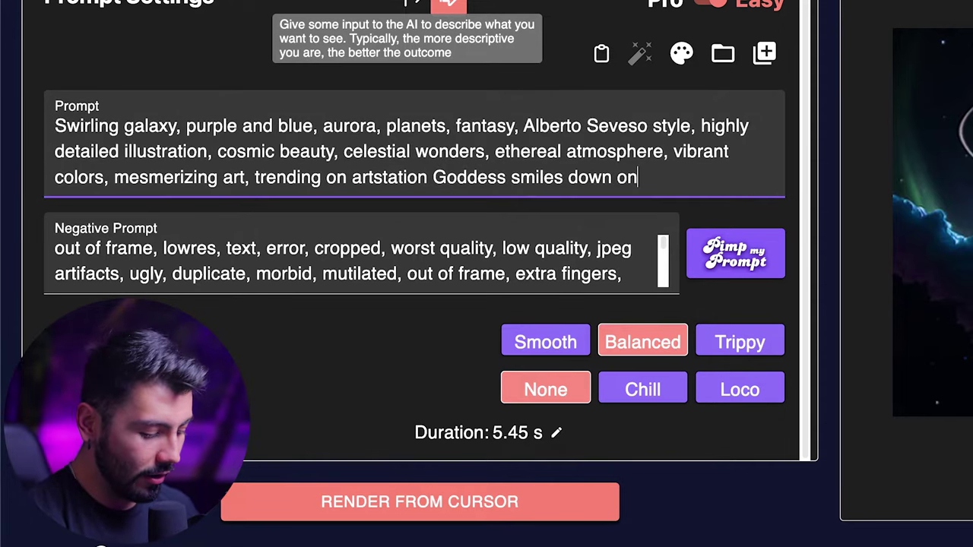
{"action": "type", "text": "Goddess smiles down on mortals with angels in the background"}
{"action": "key", "text": "ctrl+a"}
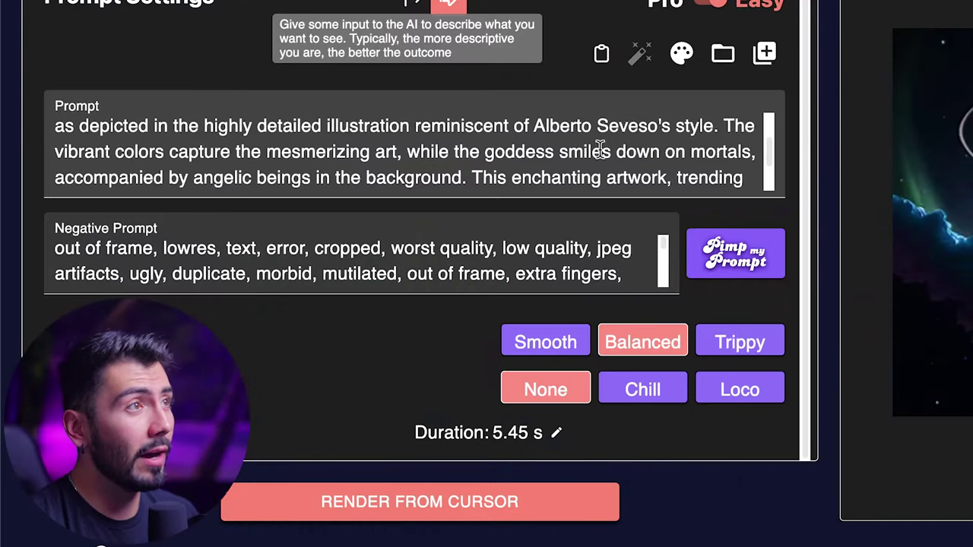
{"action": "scroll", "coordinate": [174, 156], "scroll_direction": "down", "scroll_amount": 1}
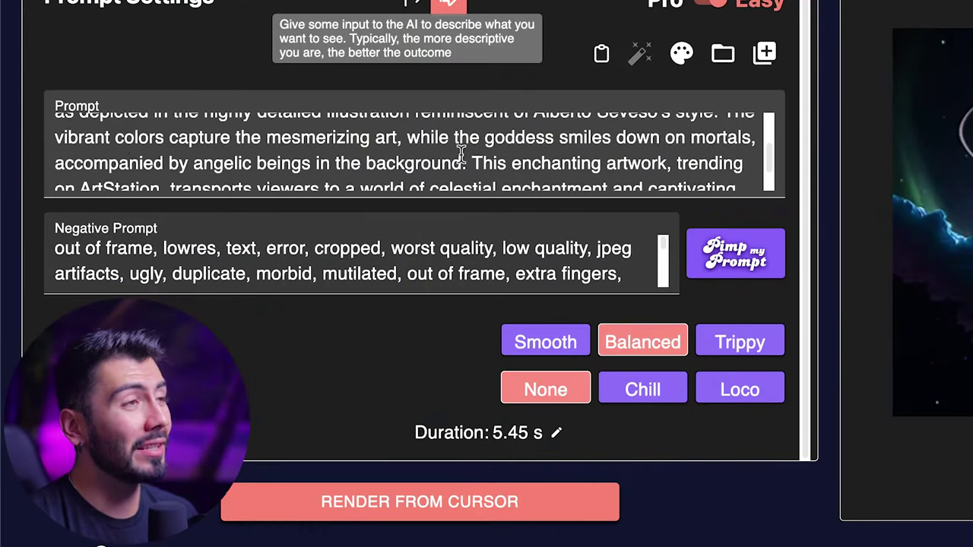
Render the video with the new prompt and save it with the title Goddess
{"action": "left_click_drag", "start_coordinate": [532, 546], "coordinate": [688, 546]}
{"action": "left_click", "coordinate": [514, 315]}
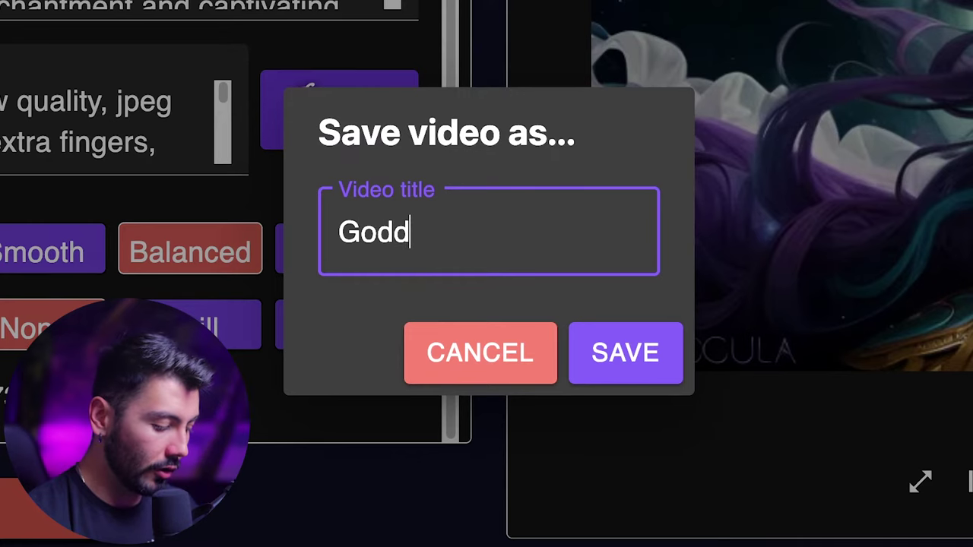
{"action": "type", "text": "ess"}
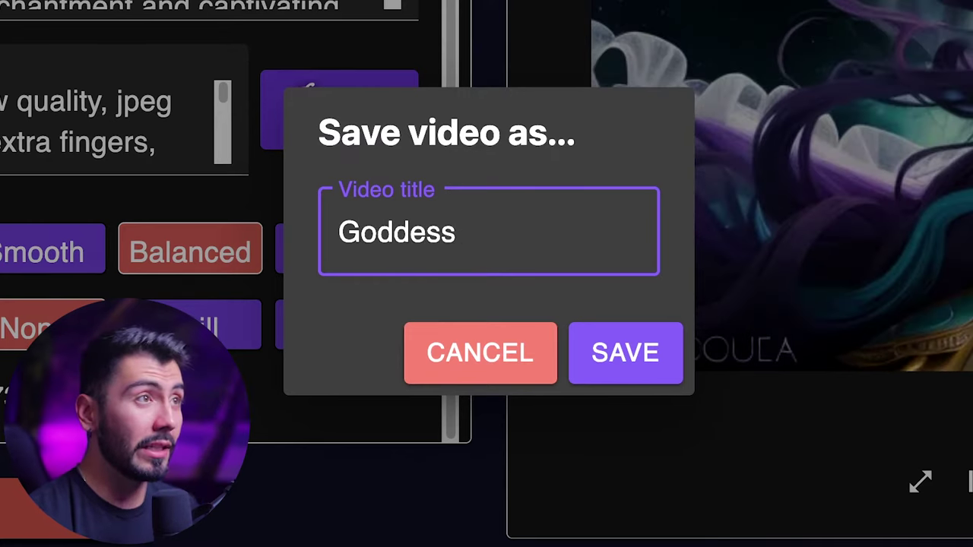
{"action": "left_click", "coordinate": [621, 348]}
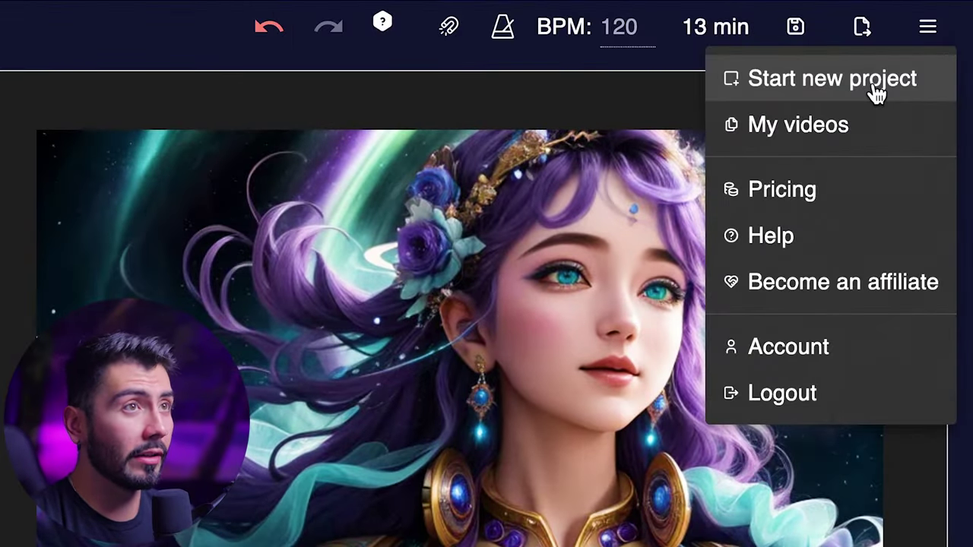
Start a new project from the uploaded image GQ1223_Scott_D_10 and set the prompt's movement to None
{"action": "left_click", "coordinate": [878, 93]}
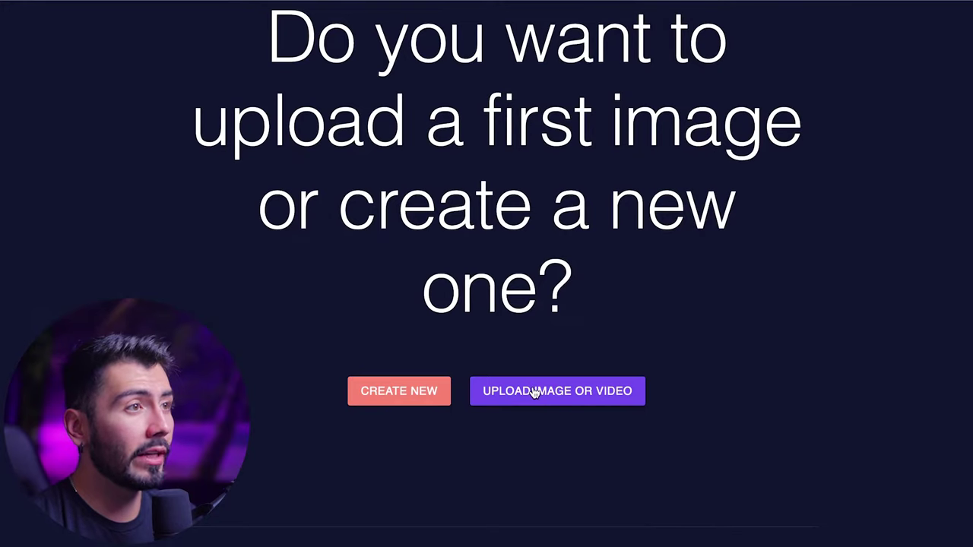
{"action": "left_click", "coordinate": [534, 392]}
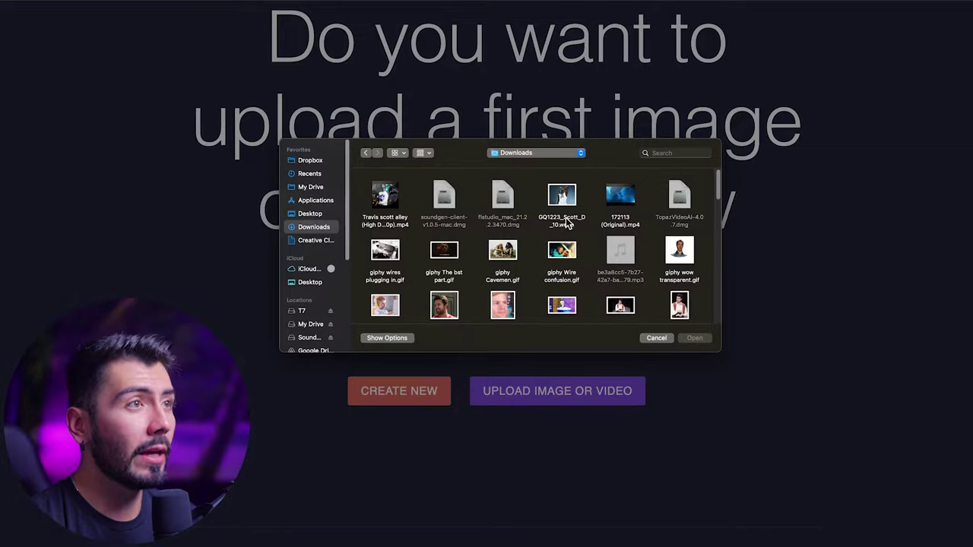
{"action": "left_click", "coordinate": [694, 337]}
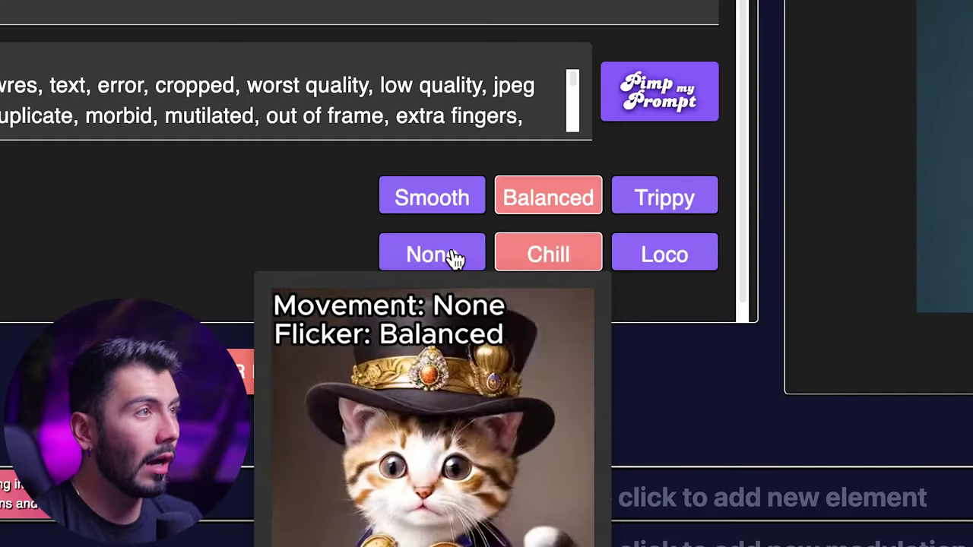
{"action": "left_click", "coordinate": [451, 256]}
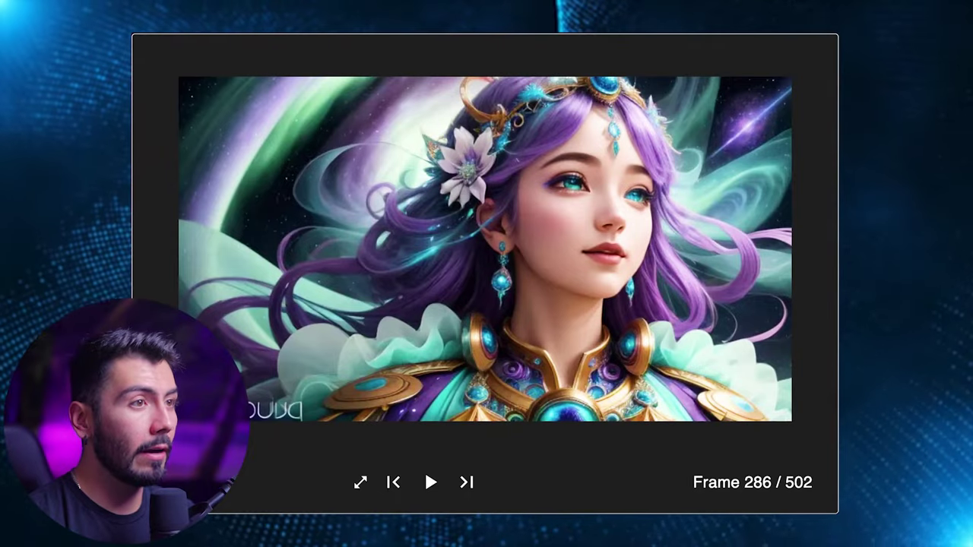
Play back the rendered goddess video and the video generated from the uploaded photo
{"action": "key", "text": "space"}
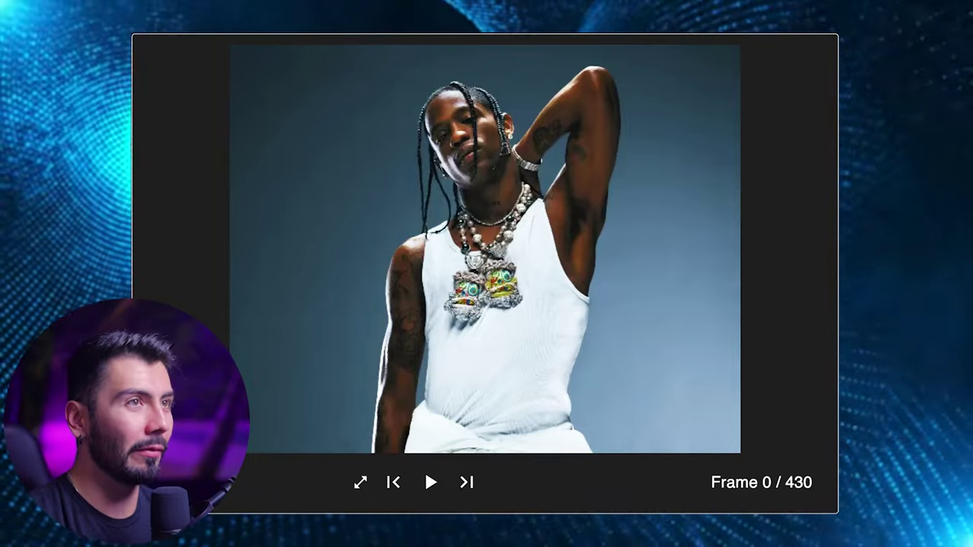
{"action": "left_click", "coordinate": [427, 479]}
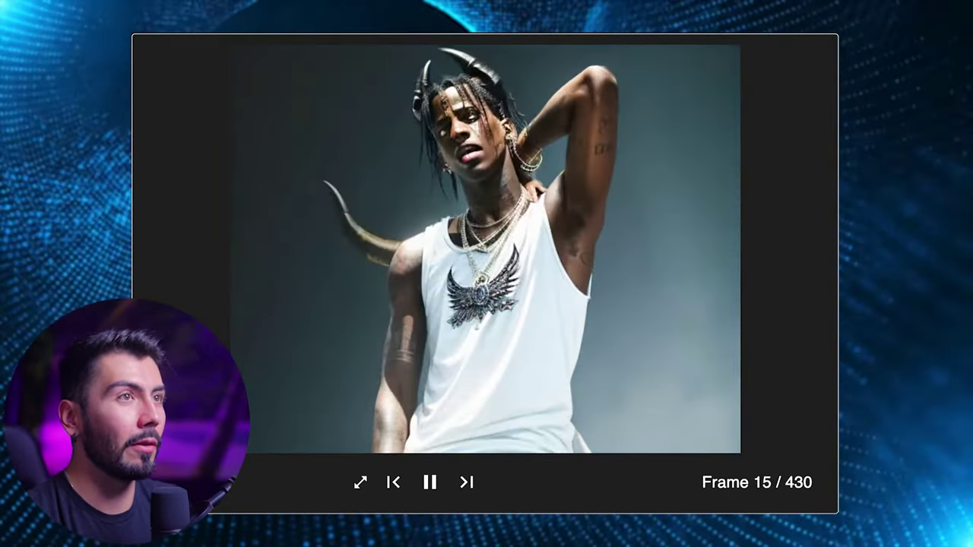
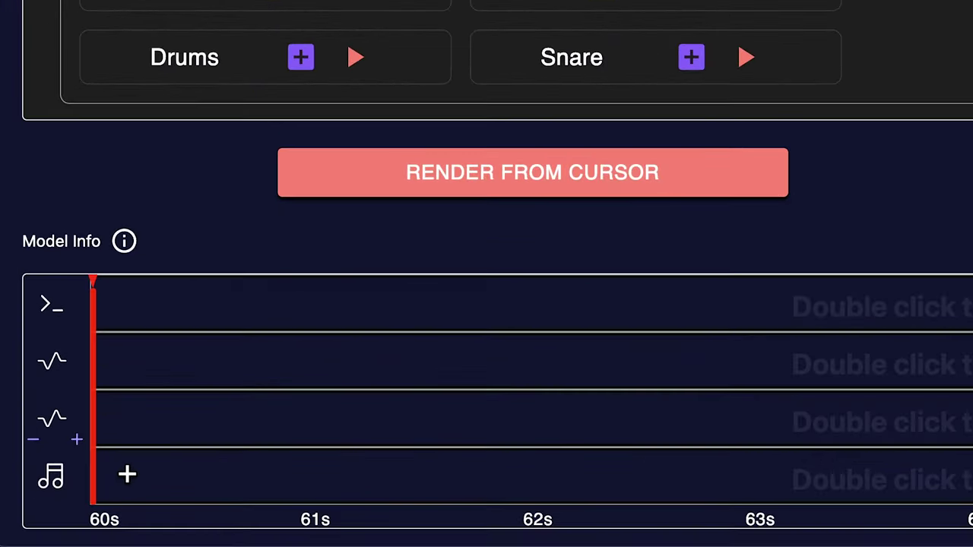
Add the library song hax - Metro to the project's music track
{"action": "left_click", "coordinate": [127, 474]}
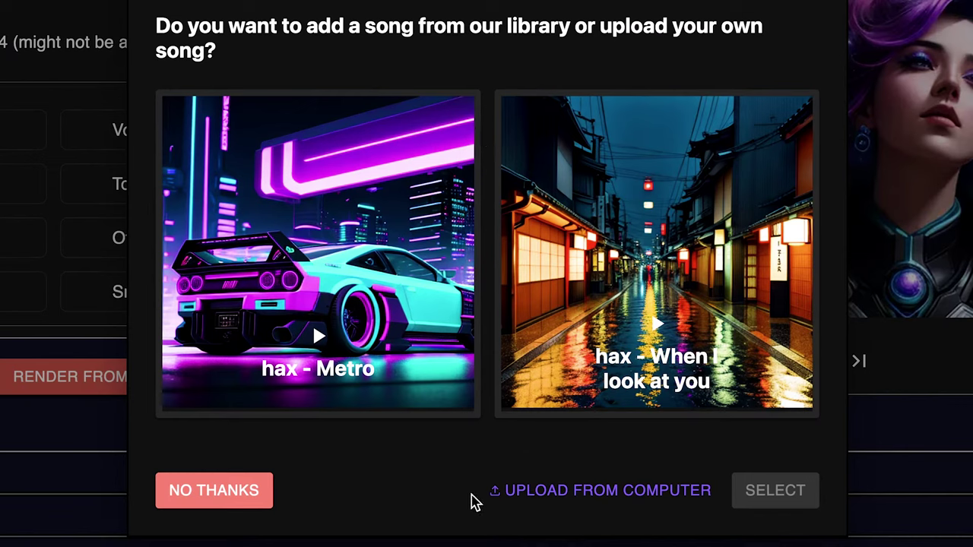
{"action": "left_click", "coordinate": [448, 380]}
{"action": "left_click", "coordinate": [775, 503]}
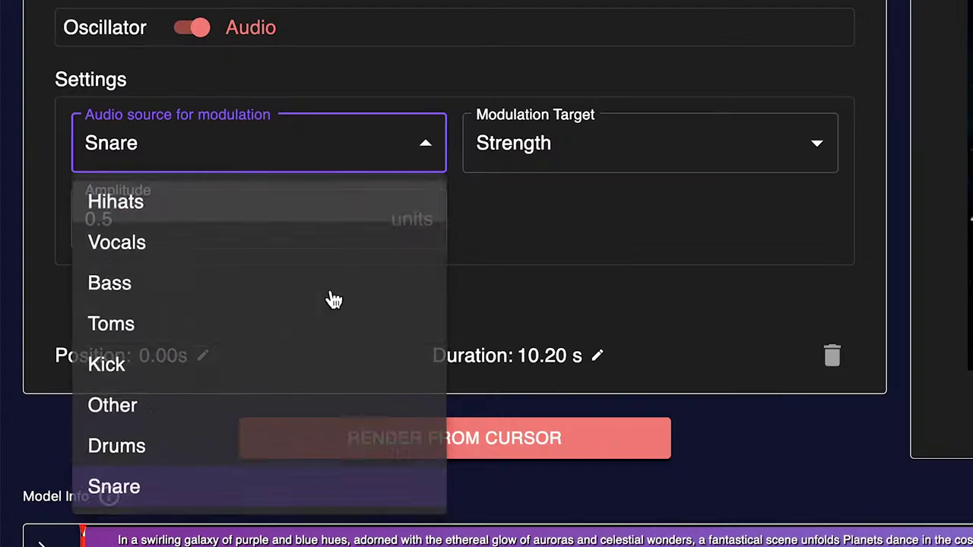
Set the modulation's audio source to Kick and its target to Zoom, and render the video from the cursor
{"action": "left_click", "coordinate": [193, 368]}
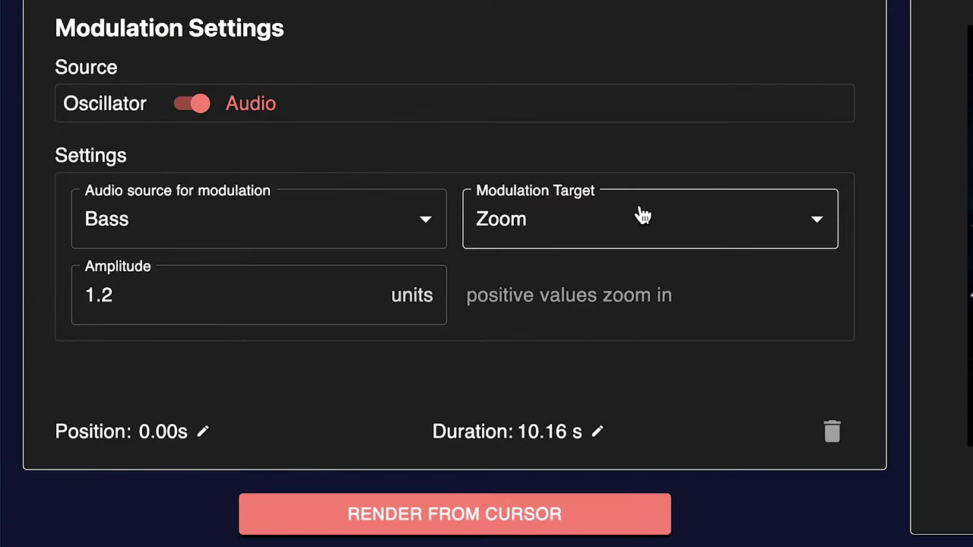
{"action": "left_click", "coordinate": [642, 216]}
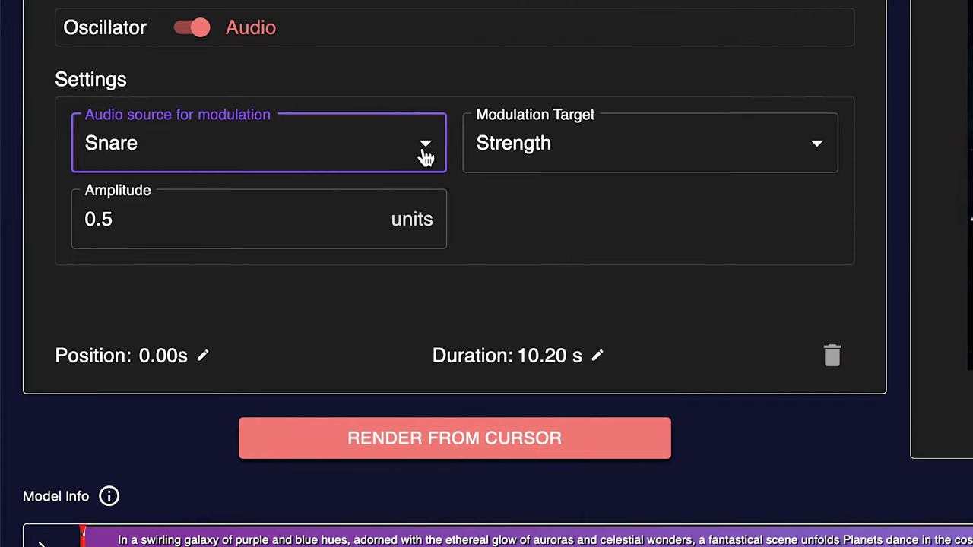
{"action": "left_click", "coordinate": [426, 156]}
{"action": "left_click", "coordinate": [193, 364]}
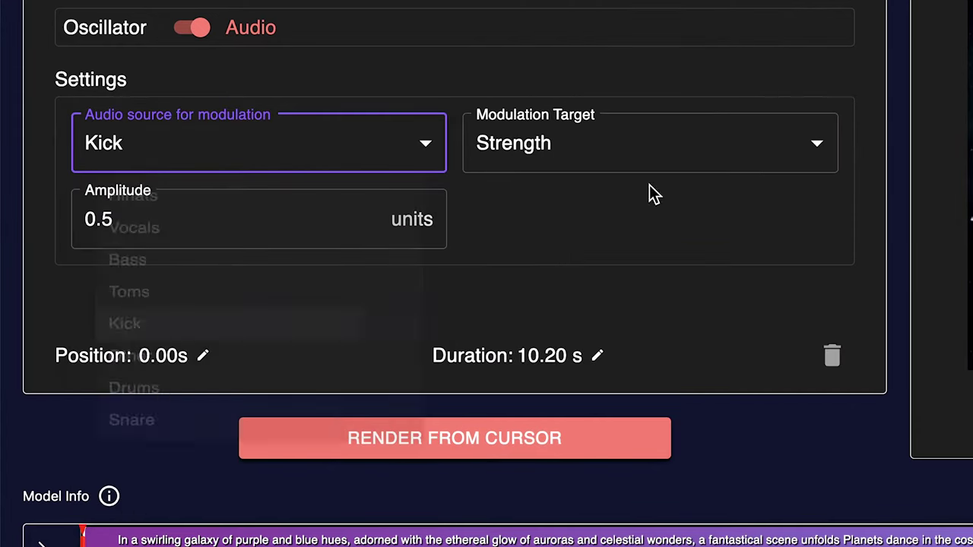
{"action": "left_click", "coordinate": [636, 148]}
{"action": "left_click", "coordinate": [541, 362]}
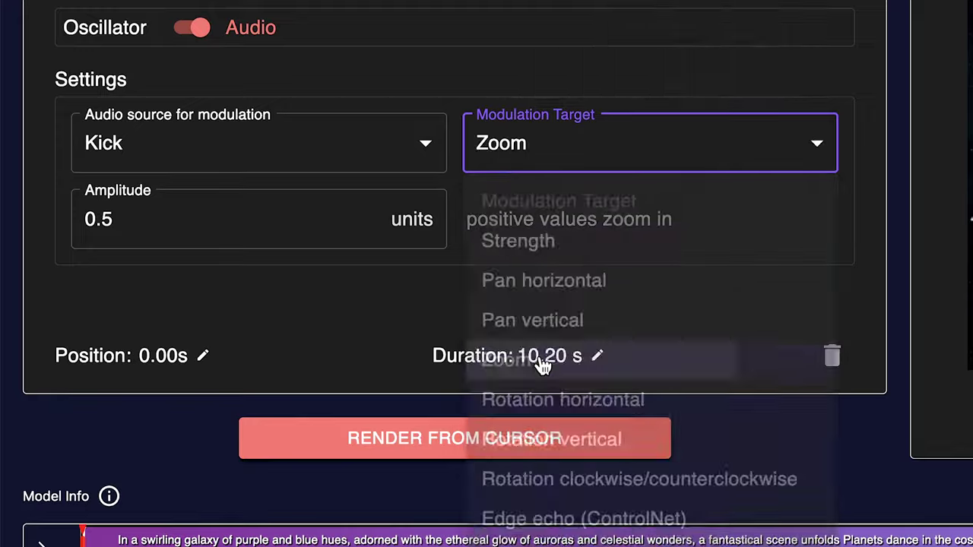
{"action": "left_click", "coordinate": [440, 444]}
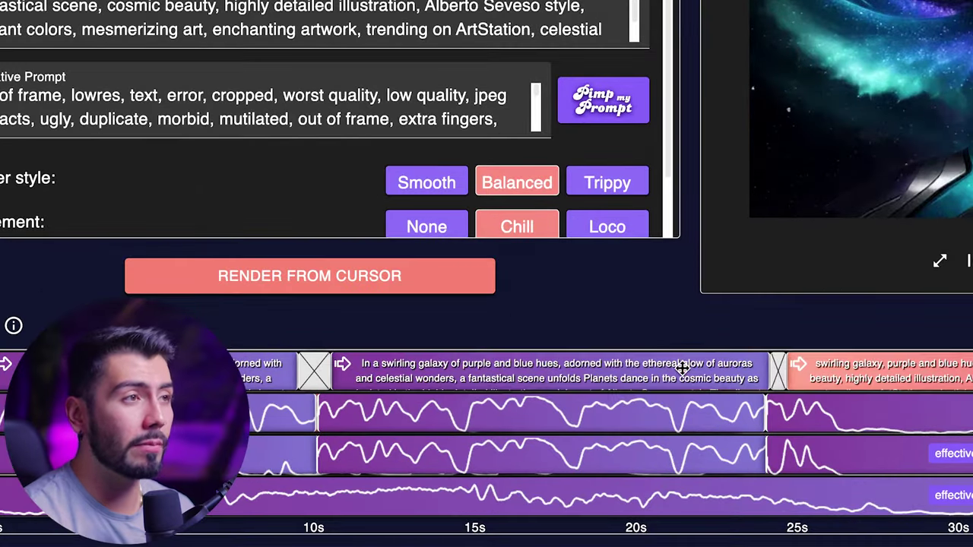
Scrub through the swirling galaxy prompt clip up to its transition into the last prompt and examine the generated frames
{"action": "left_click", "coordinate": [673, 369]}
{"action": "left_click", "coordinate": [897, 370]}
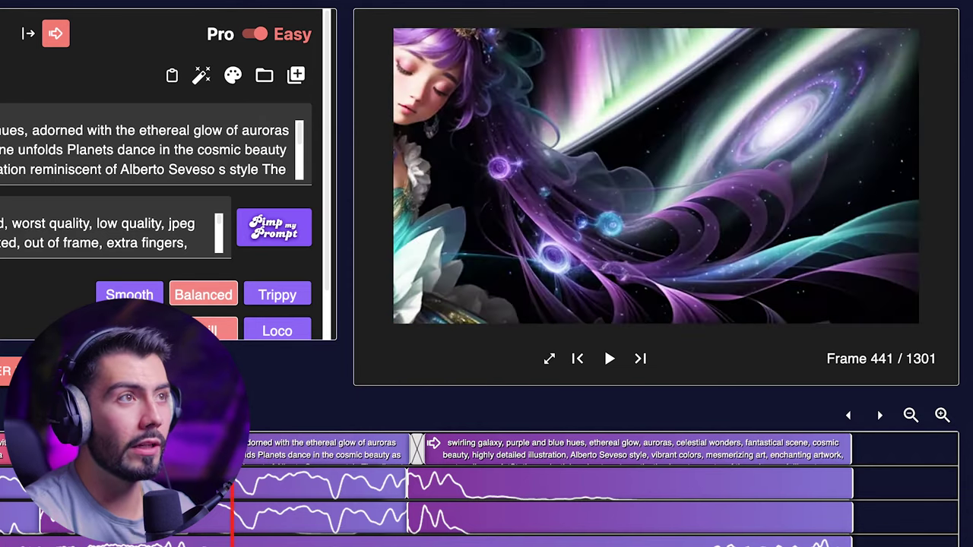
{"action": "mouse_move", "coordinate": [232, 433]}
{"action": "left_mouse_down"}
{"action": "mouse_move", "coordinate": [266, 432]}
{"action": "mouse_move", "coordinate": [248, 433]}
{"action": "left_mouse_up"}
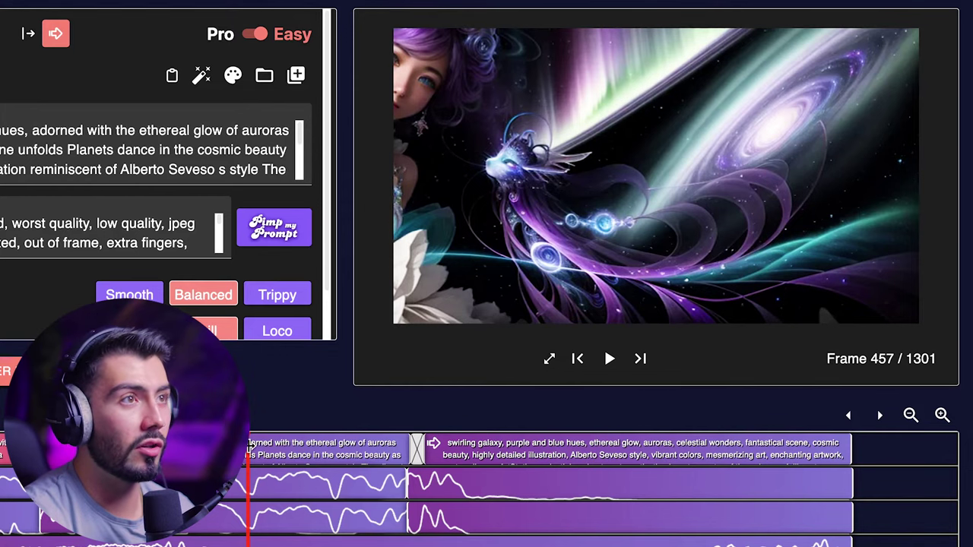
{"action": "left_click_drag", "start_coordinate": [253, 447], "coordinate": [313, 449]}
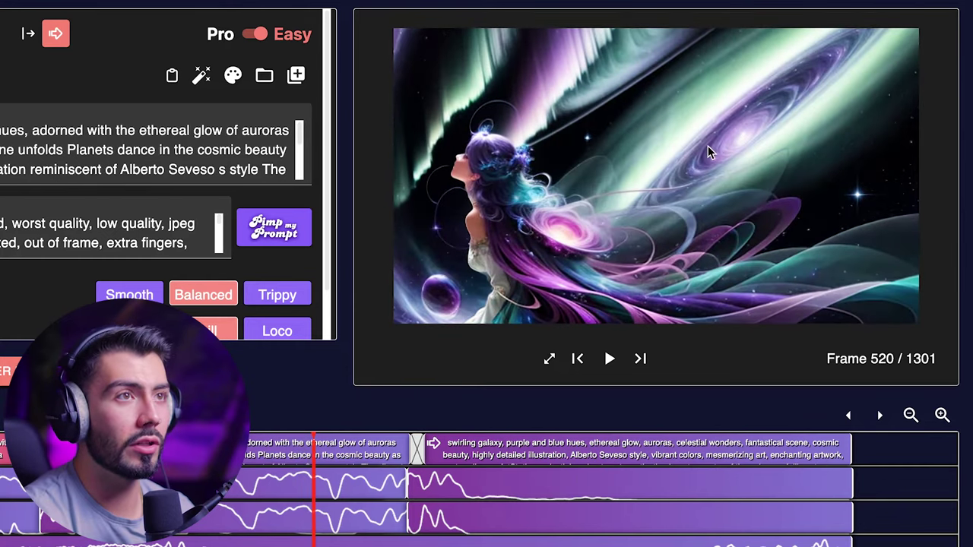
{"action": "left_click_drag", "start_coordinate": [353, 445], "coordinate": [410, 437]}
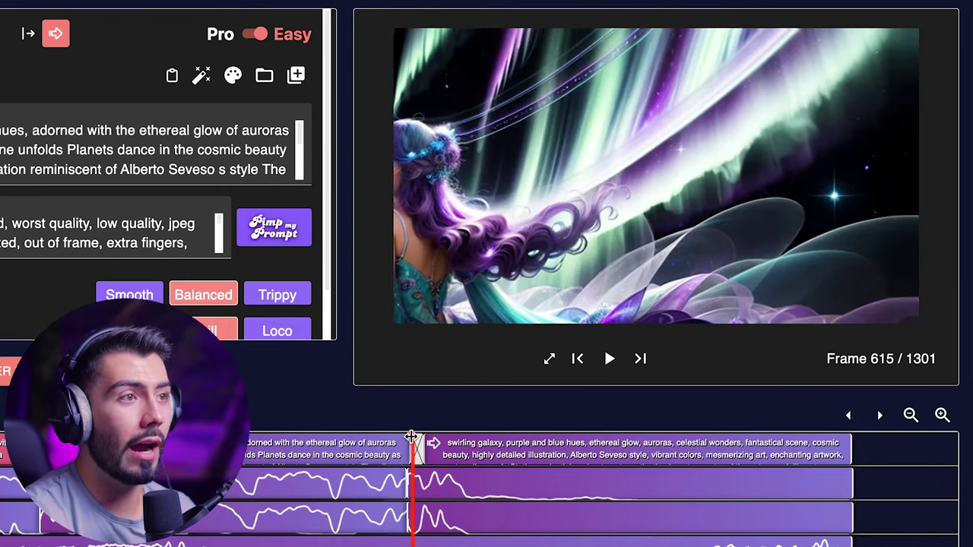
Inspect the last horizontal rotation modulation and scrub through the final prompt clip to examine its frames
{"action": "left_click", "coordinate": [458, 479]}
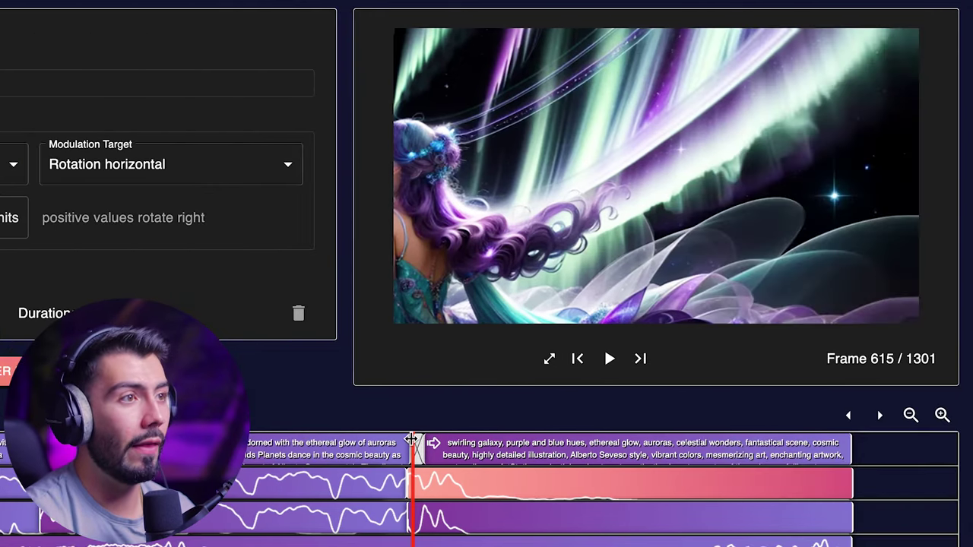
{"action": "left_click_drag", "start_coordinate": [694, 442], "coordinate": [721, 440]}
{"action": "left_click_drag", "start_coordinate": [439, 440], "coordinate": [855, 444]}
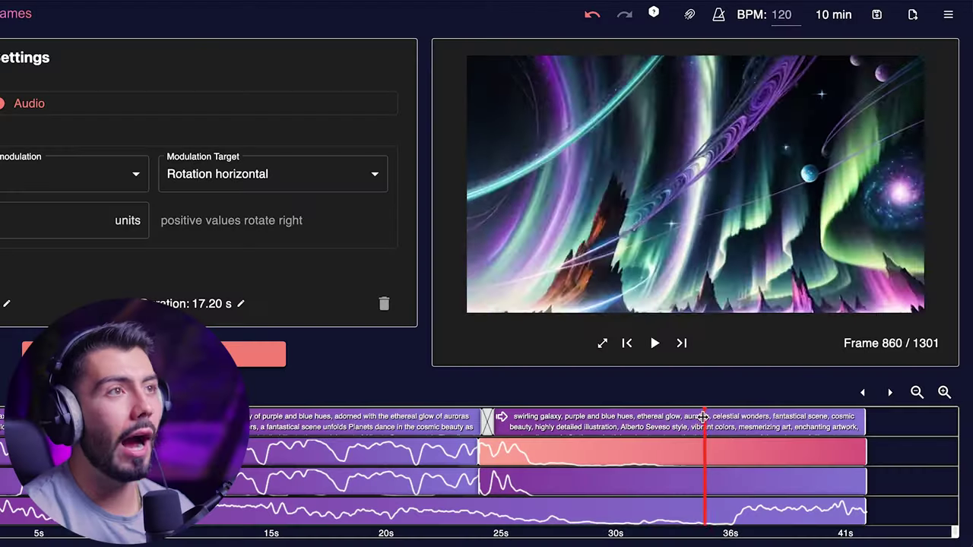
{"action": "left_click_drag", "start_coordinate": [702, 417], "coordinate": [818, 406]}
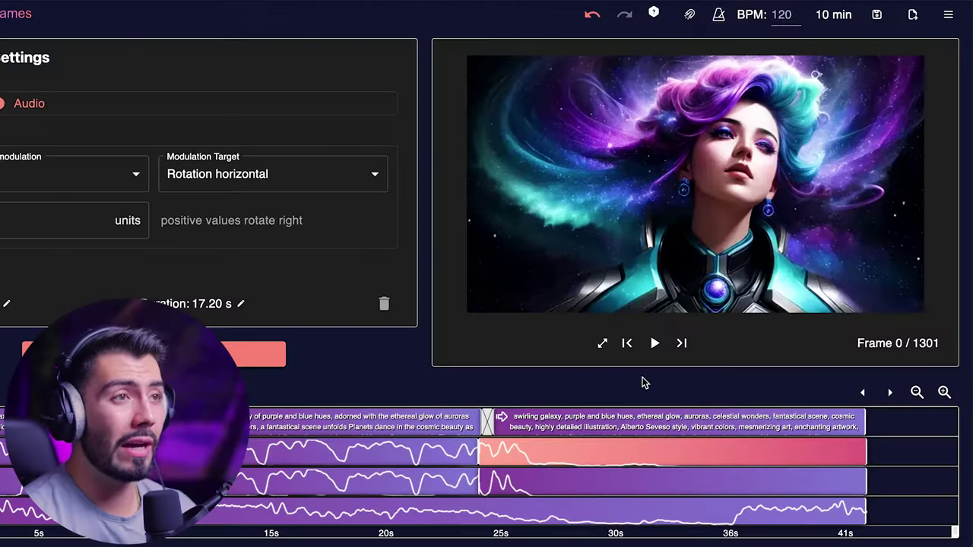
Export the video with the title Goddess Alt, 2x Upscale enabled and publicity use allowed
{"action": "left_click", "coordinate": [911, 18]}
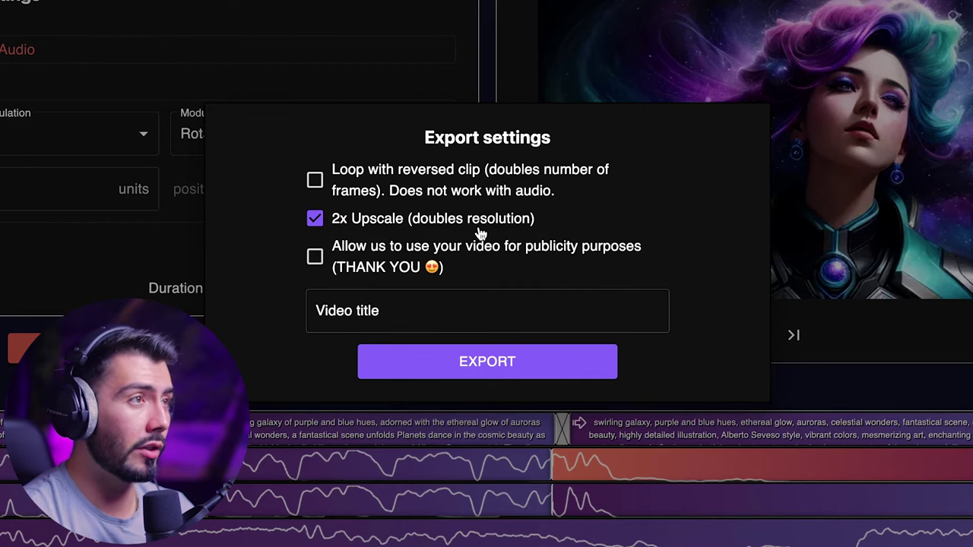
{"action": "left_click", "coordinate": [314, 256]}
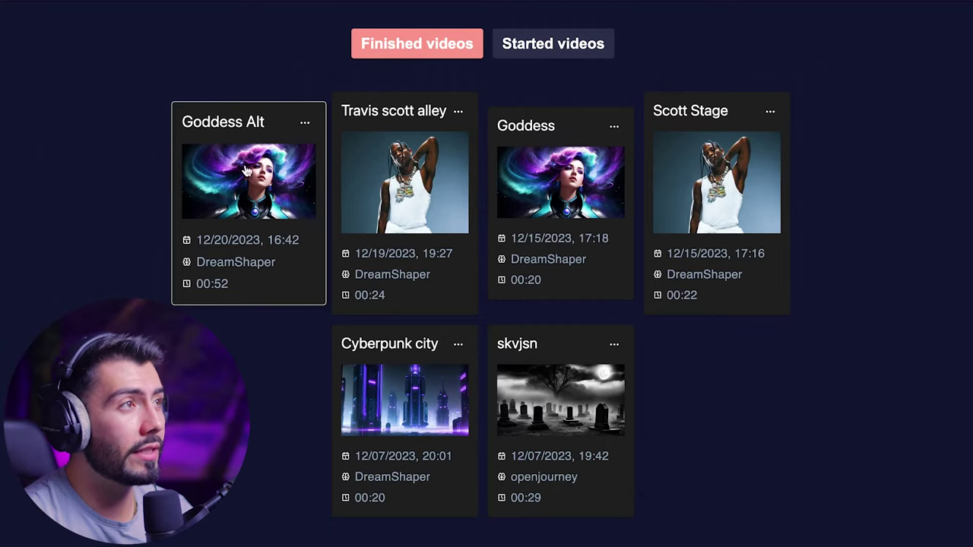
Open the finished Goddess Alt video and check its download options
{"action": "left_click", "coordinate": [239, 173]}
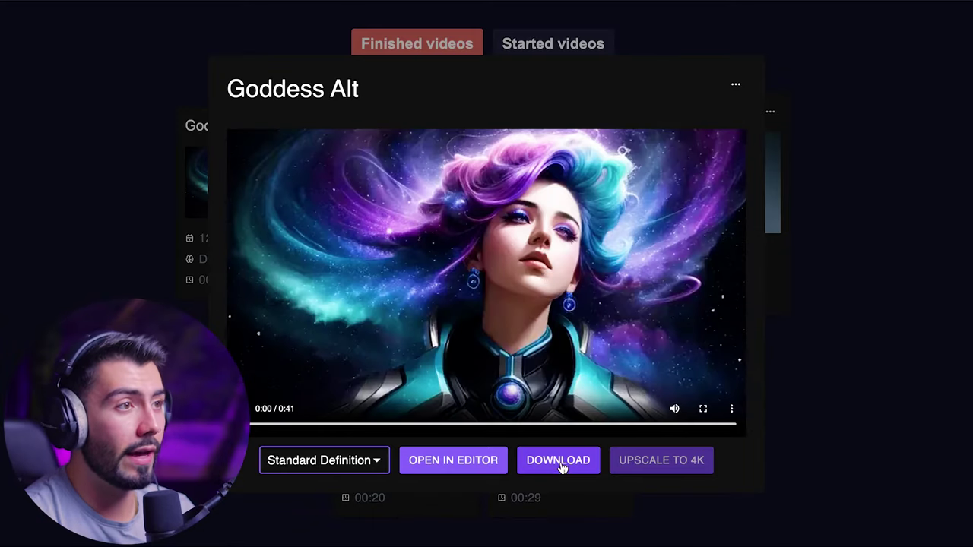
{"action": "left_click", "coordinate": [559, 461]}
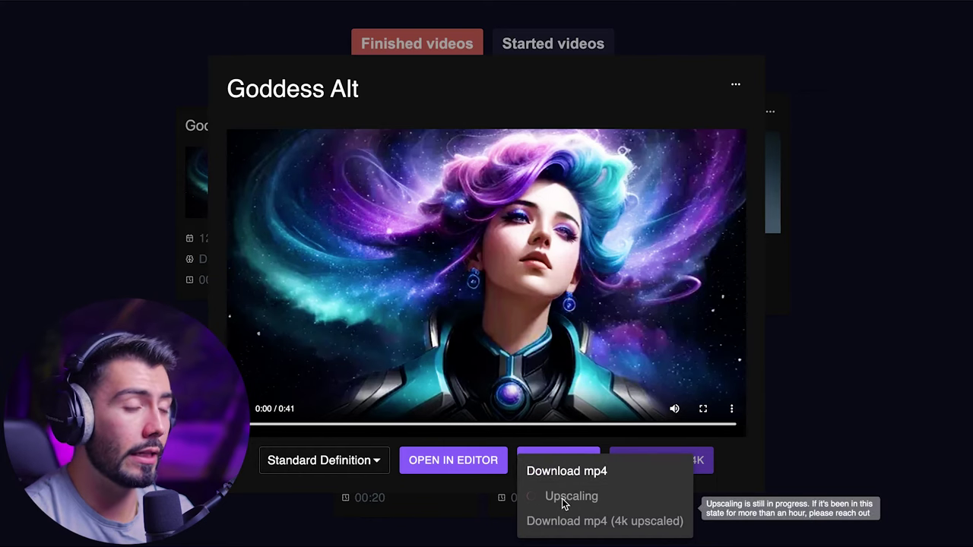
{"action": "left_click", "coordinate": [563, 458]}
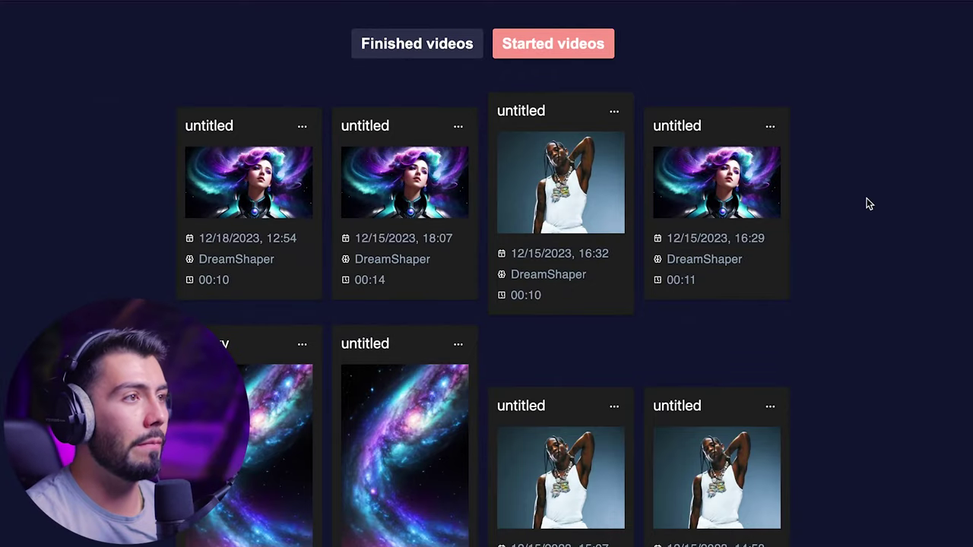
Browse the started videos and open the Galaxy project
{"action": "scroll", "coordinate": [862, 209], "scroll_direction": "down", "scroll_amount": 3}
{"action": "scroll", "coordinate": [570, 288], "scroll_direction": "down", "scroll_amount": 2}
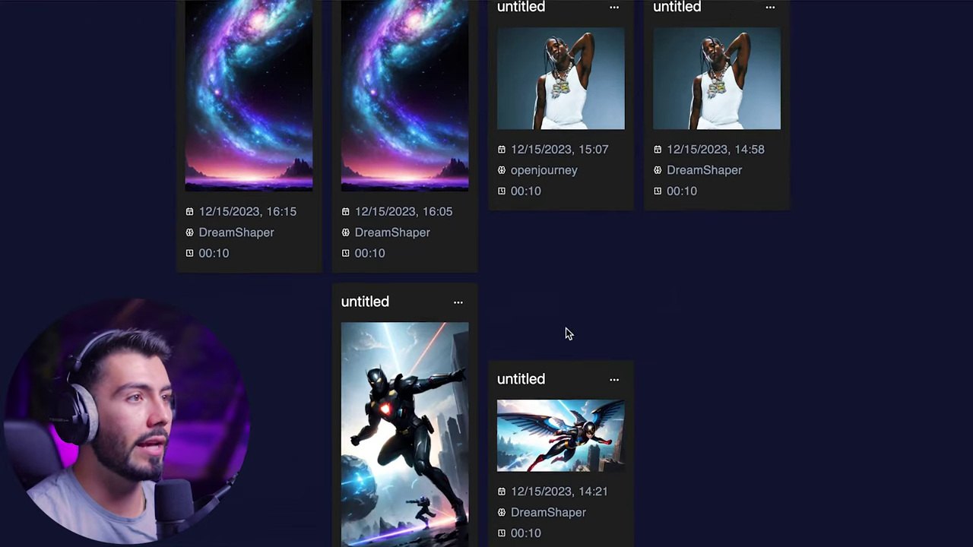
{"action": "scroll", "coordinate": [532, 259], "scroll_direction": "up", "scroll_amount": 2}
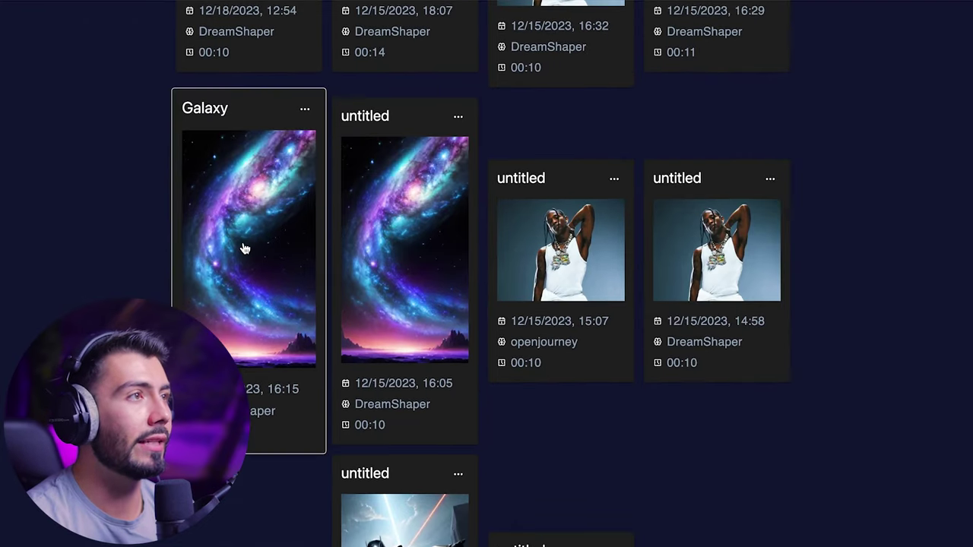
{"action": "left_click", "coordinate": [245, 248]}
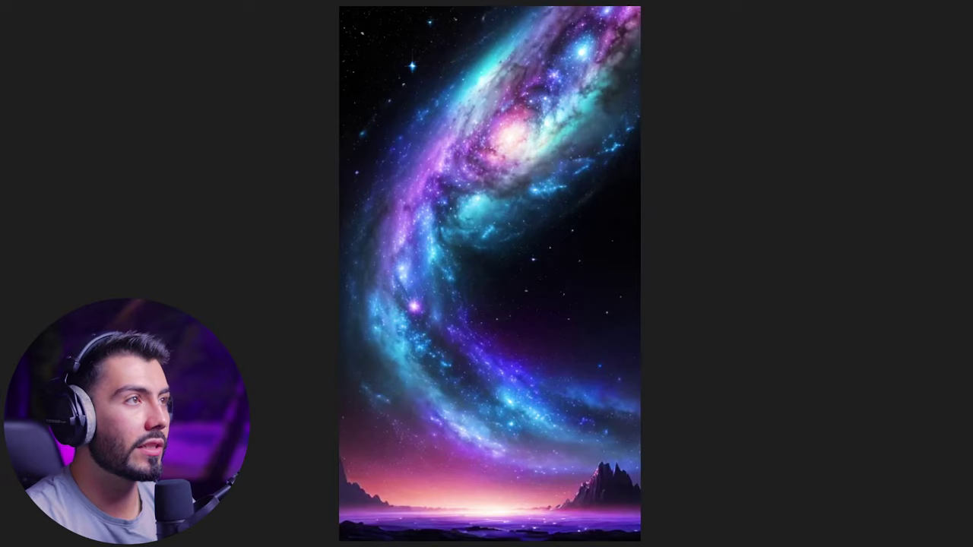